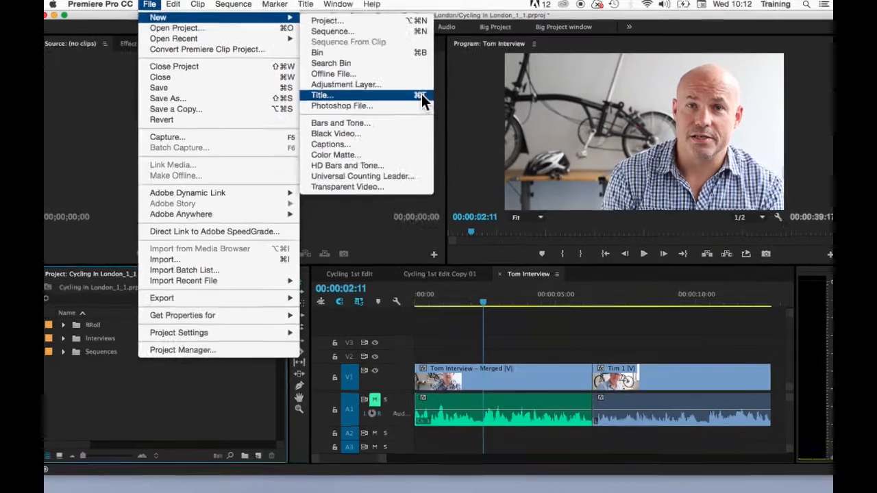
Step: Open the New Title dialog offering 1920×1080, 25.00fps, named Title 03
{"action": "left_click", "coordinate": [136, 381]}
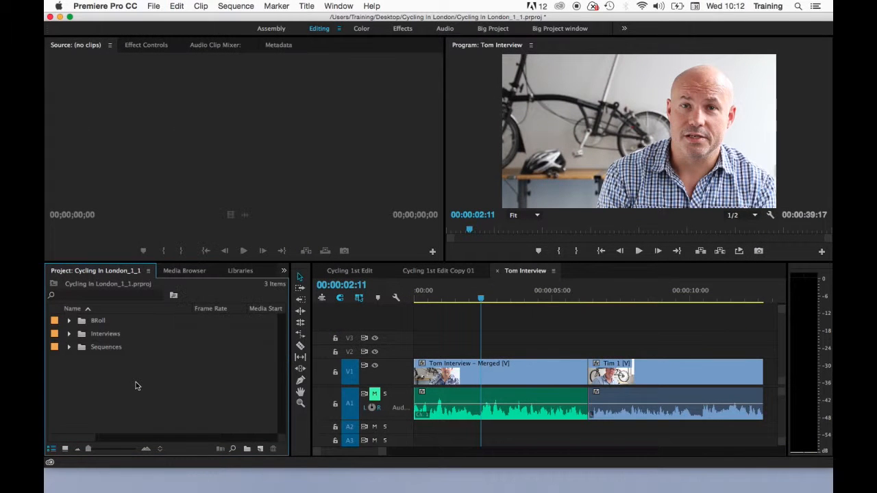
{"action": "right_click", "coordinate": [140, 398]}
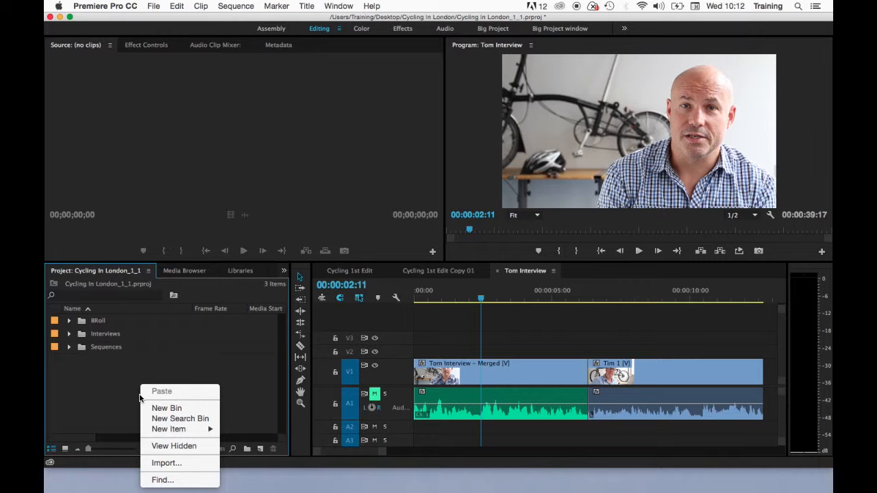
{"action": "mouse_move", "coordinate": [171, 434]}
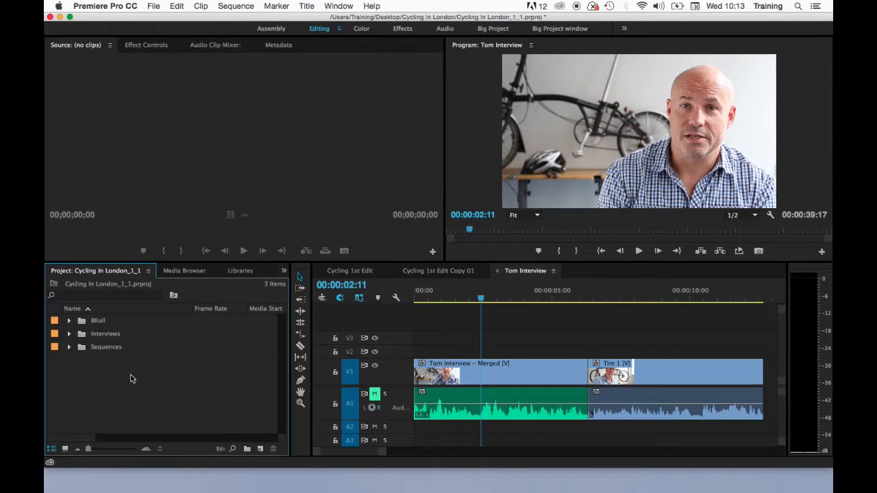
{"action": "right_click", "coordinate": [132, 379]}
{"action": "mouse_move", "coordinate": [169, 425]}
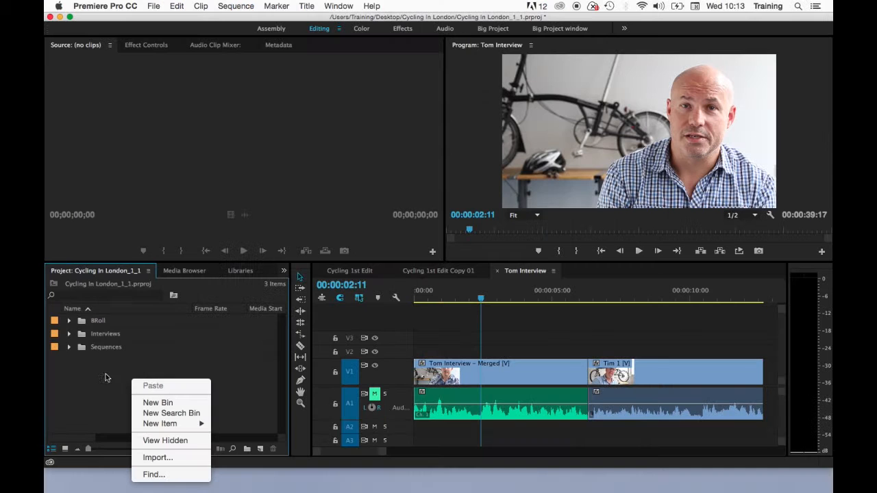
{"action": "left_click", "coordinate": [107, 377]}
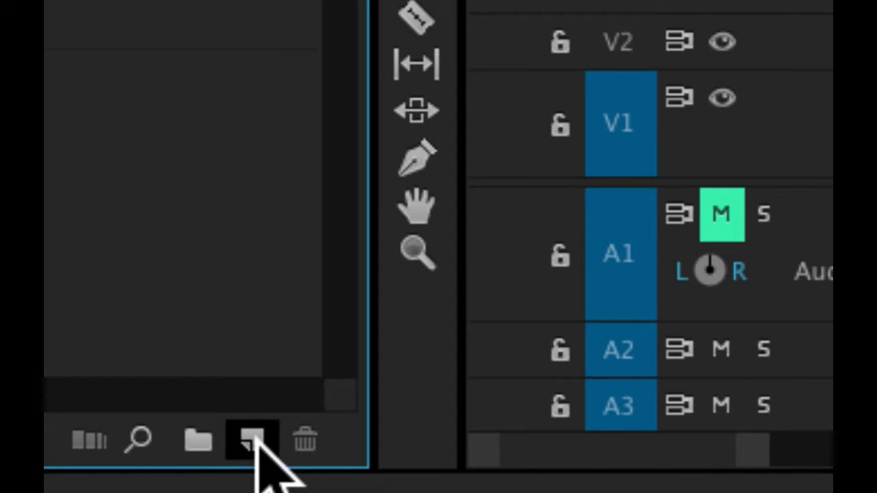
{"action": "left_click", "coordinate": [251, 428]}
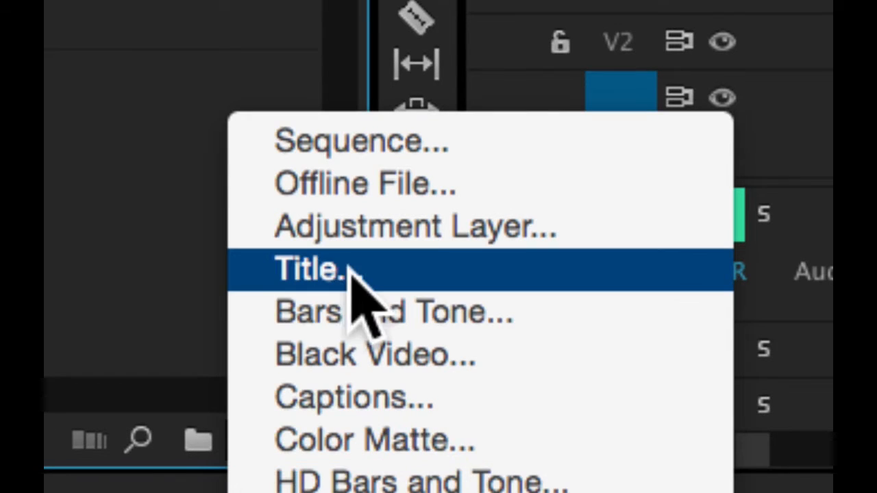
{"action": "left_click", "coordinate": [352, 271]}
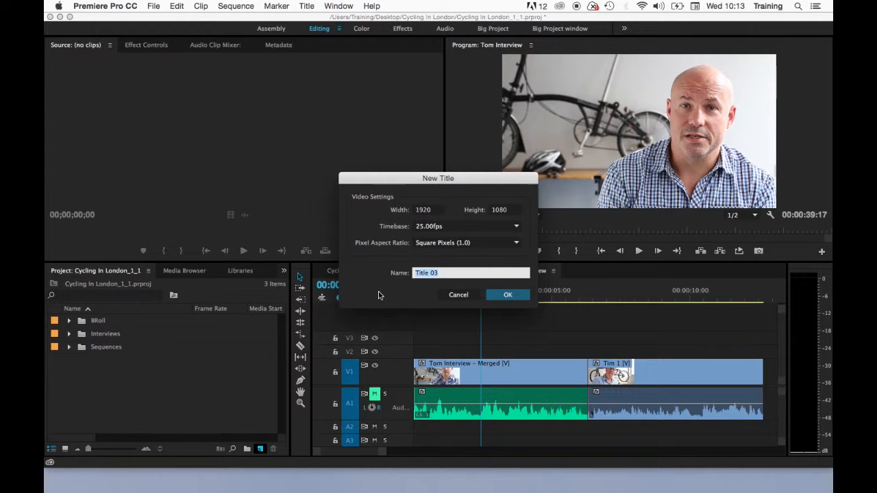
Step: Name the new title 'Lower 3rd Tom' and confirm it
{"action": "mouse_move", "coordinate": [415, 178]}
{"action": "left_mouse_down"}
{"action": "mouse_move", "coordinate": [436, 180]}
{"action": "mouse_move", "coordinate": [414, 180]}
{"action": "left_mouse_up"}
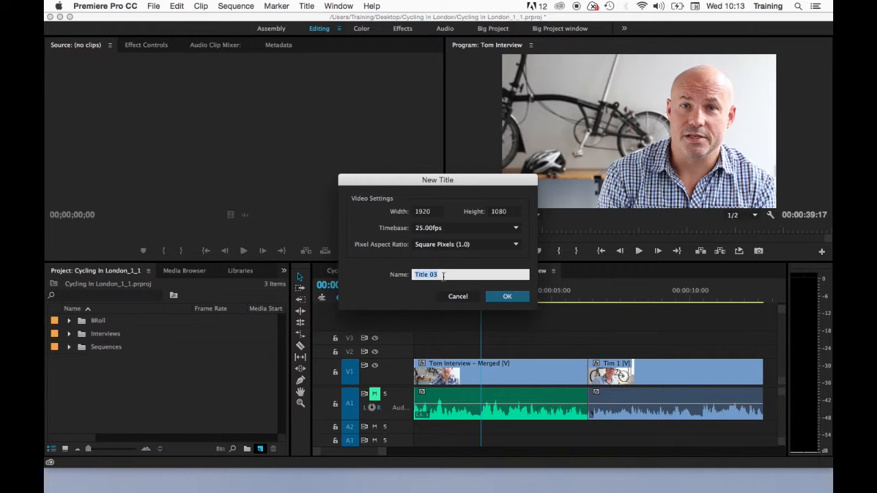
{"action": "type", "text": "Lower 3rd Tom"}
{"action": "left_click", "coordinate": [508, 296]}
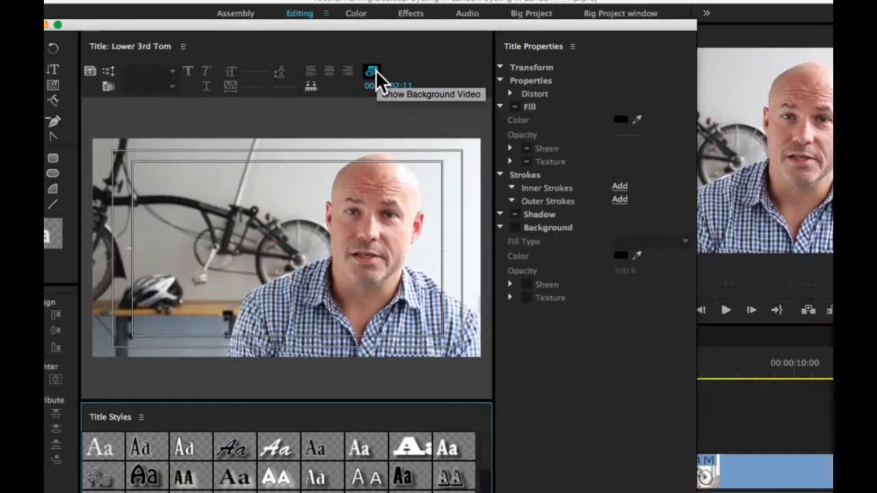
Step: Show the interview frame at 00:00:02:11 behind the empty title canvas
{"action": "left_click", "coordinate": [370, 62]}
{"action": "left_click", "coordinate": [374, 73]}
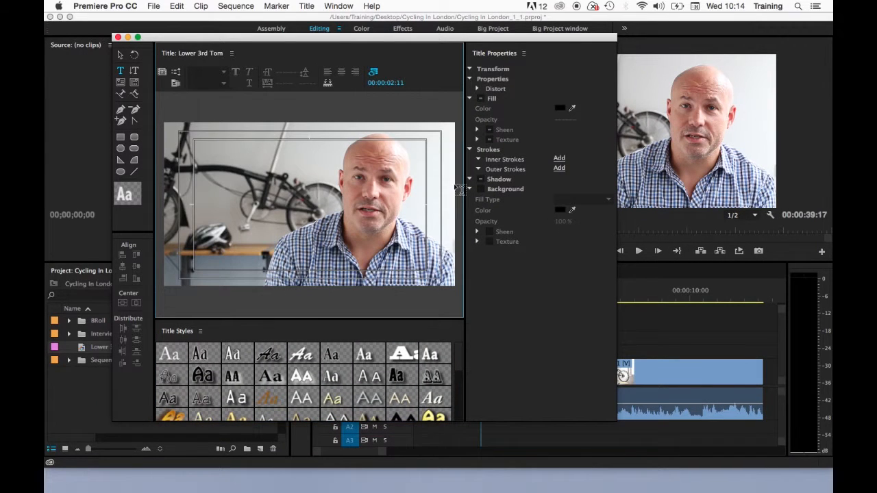
{"action": "left_click_drag", "start_coordinate": [517, 41], "coordinate": [285, 45]}
{"action": "left_click_drag", "start_coordinate": [483, 300], "coordinate": [483, 300]}
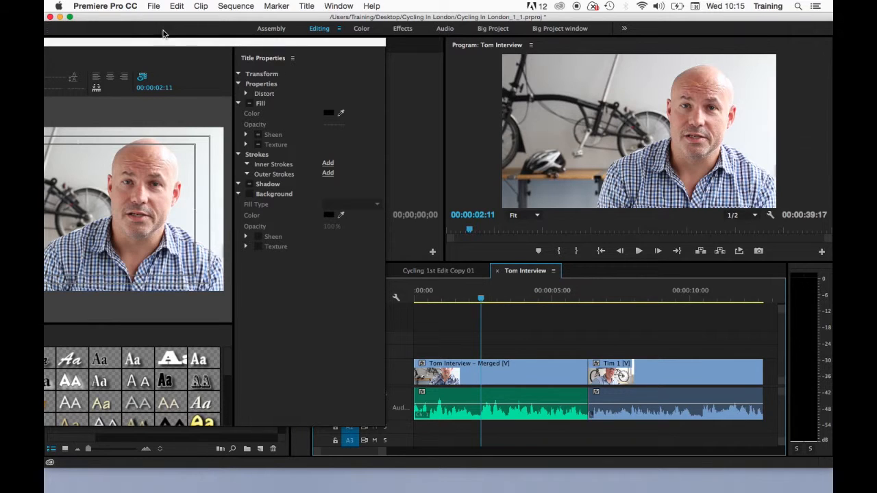
{"action": "left_click_drag", "start_coordinate": [157, 44], "coordinate": [400, 34]}
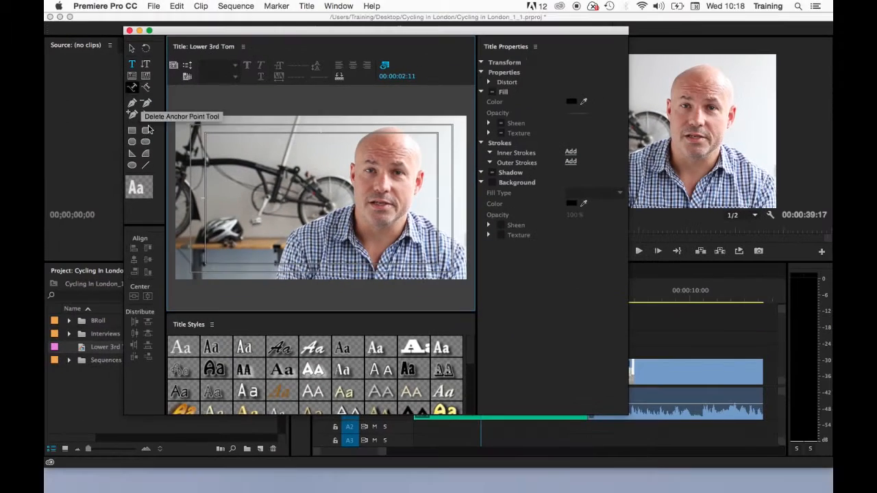
Step: At lower left, type the presenter's name, then 'Adobe Premiere Instructor' on a second line
{"action": "left_click", "coordinate": [207, 240]}
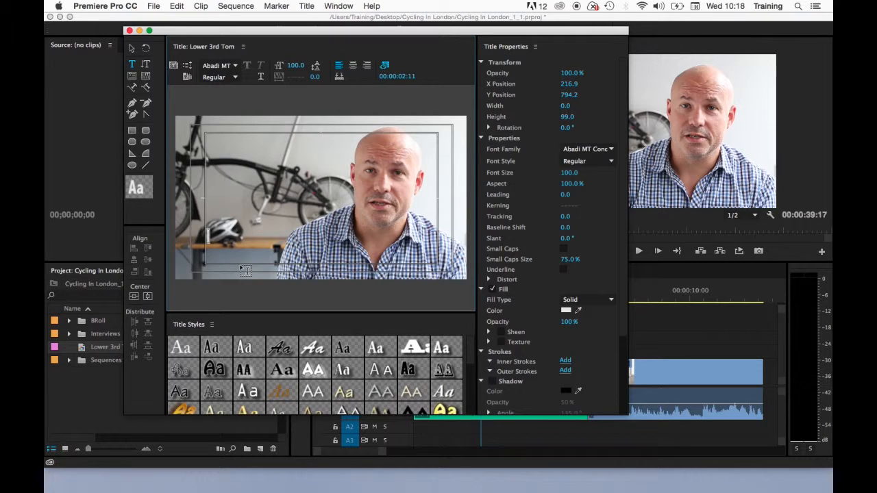
{"action": "type", "text": "T"}
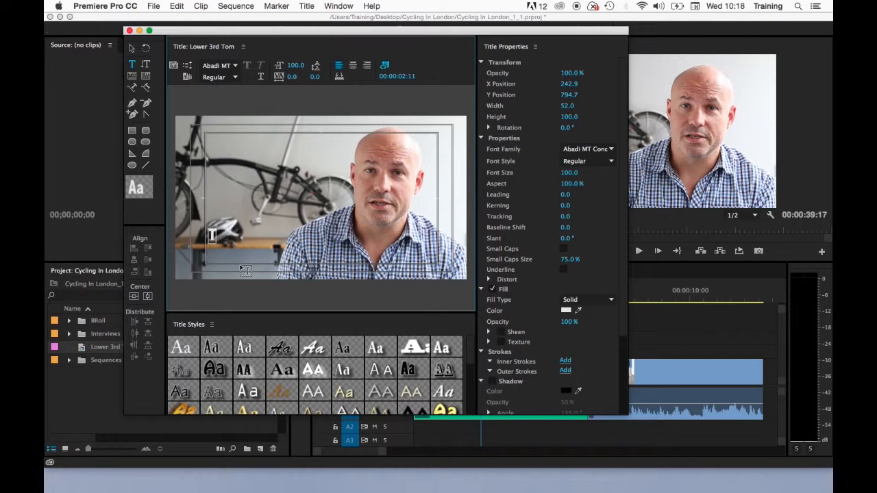
{"action": "type", "text": "om Mavro-"}
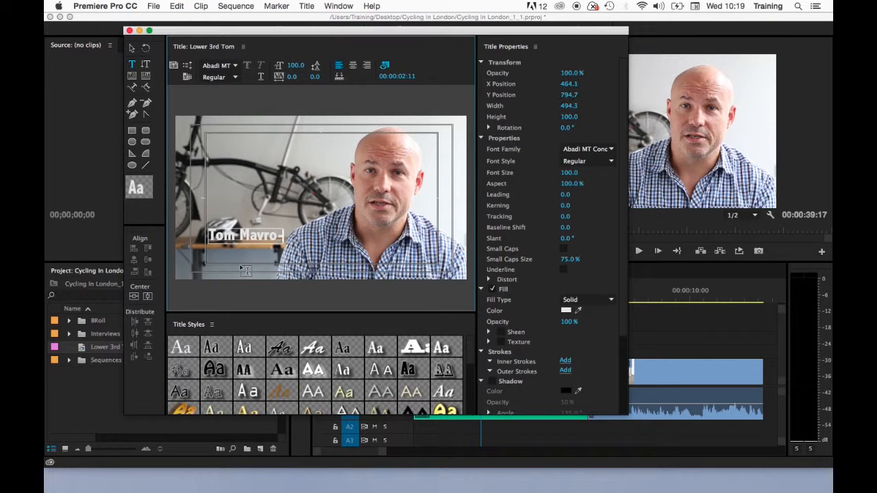
{"action": "type", "text": "Michaelis"}
{"action": "key", "text": "Return"}
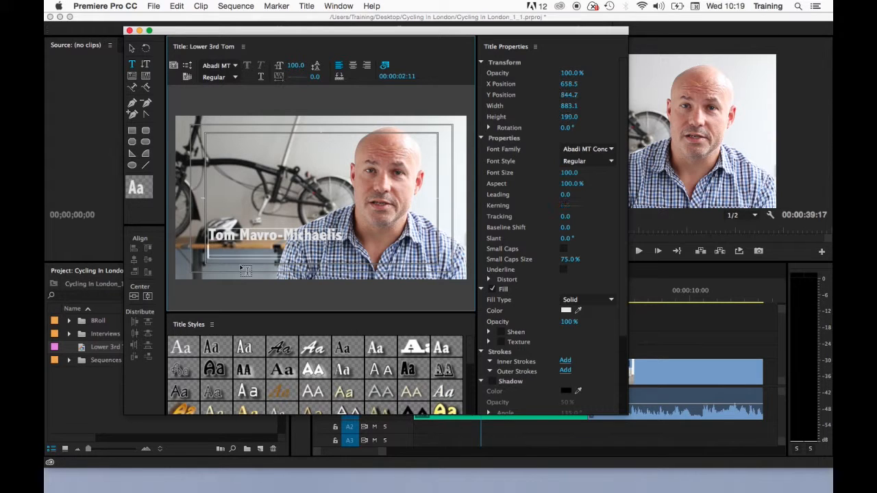
{"action": "type", "text": "Adobe "}
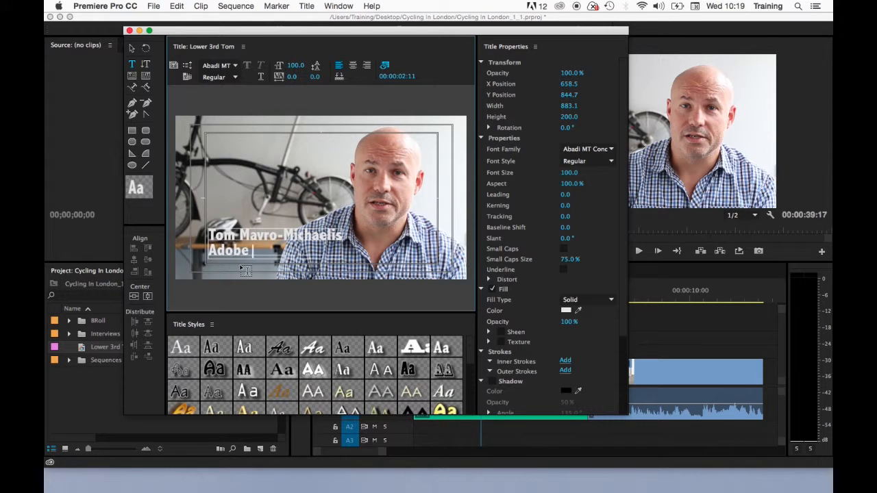
{"action": "type", "text": "Premiere Instructor"}
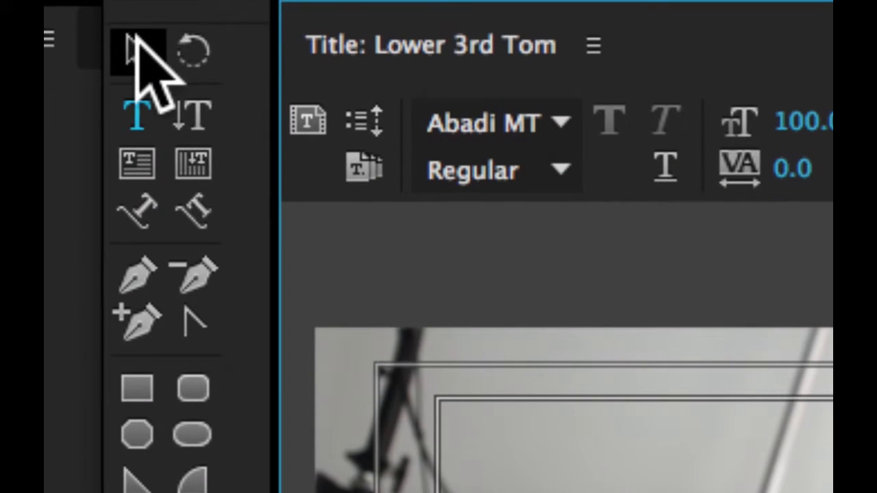
Step: Move the two-line text block slightly lower, to X 775.2, Y 901.1
{"action": "left_click", "coordinate": [132, 47]}
{"action": "mouse_move", "coordinate": [300, 249]}
{"action": "left_mouse_down"}
{"action": "mouse_move", "coordinate": [334, 244]}
{"action": "mouse_move", "coordinate": [286, 270]}
{"action": "mouse_move", "coordinate": [298, 258]}
{"action": "left_mouse_up"}
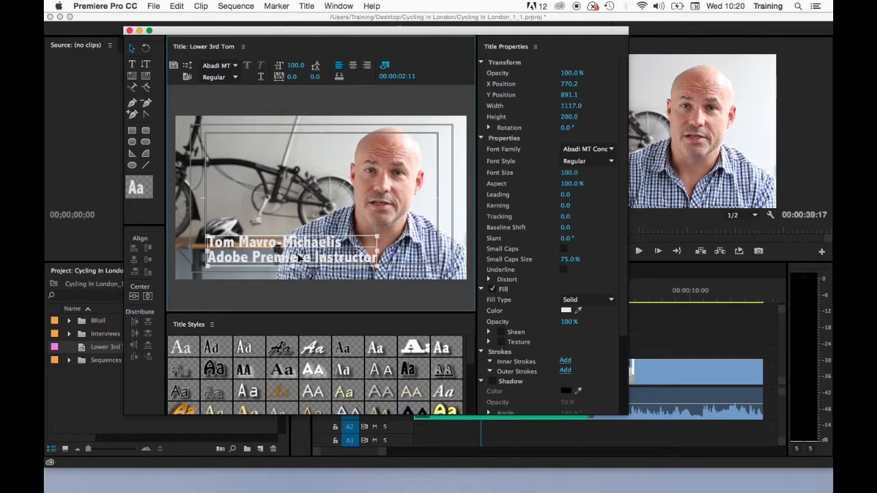
{"action": "left_click_drag", "start_coordinate": [298, 256], "coordinate": [300, 257]}
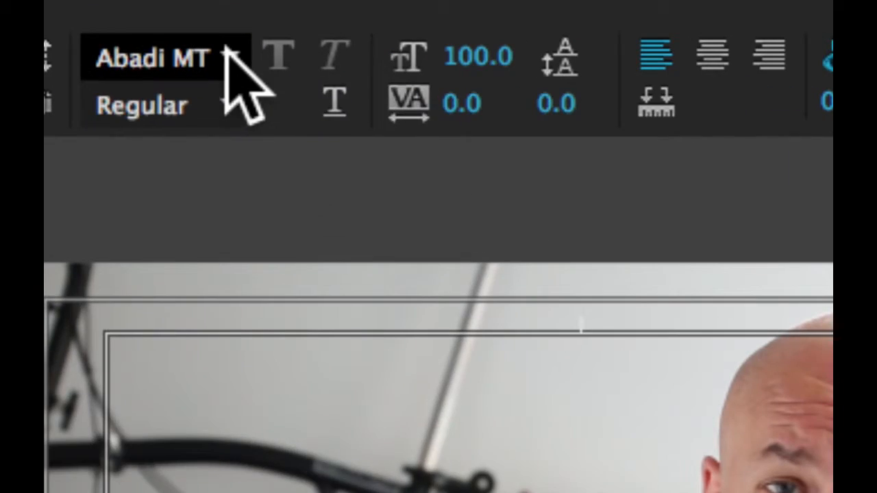
Step: Set the title text font to Helvetica Neue with Medium style
{"action": "left_click", "coordinate": [235, 66]}
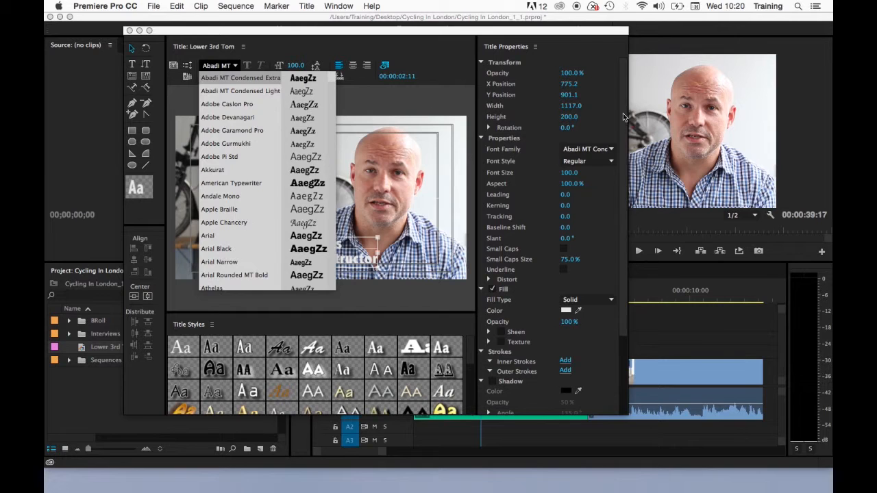
{"action": "left_click", "coordinate": [619, 114]}
{"action": "left_click", "coordinate": [611, 149]}
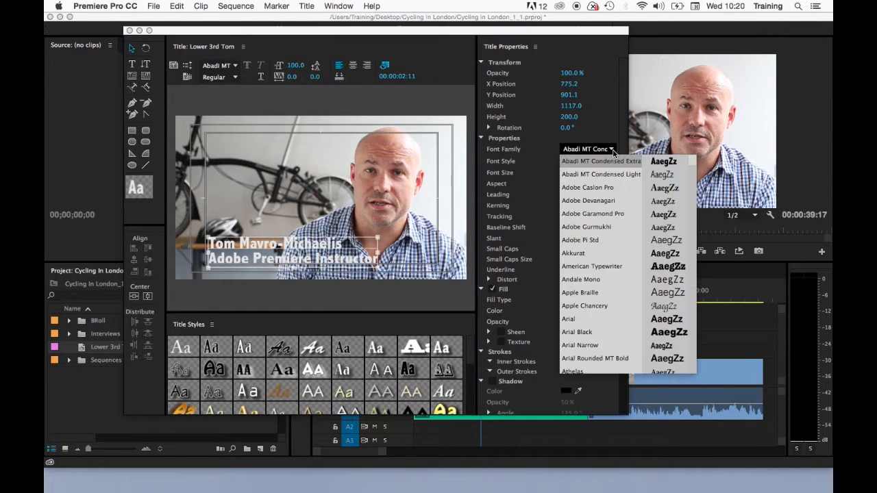
{"action": "scroll", "coordinate": [617, 294], "scroll_direction": "down", "scroll_amount": 10}
{"action": "scroll", "coordinate": [617, 297], "scroll_direction": "down", "scroll_amount": 12}
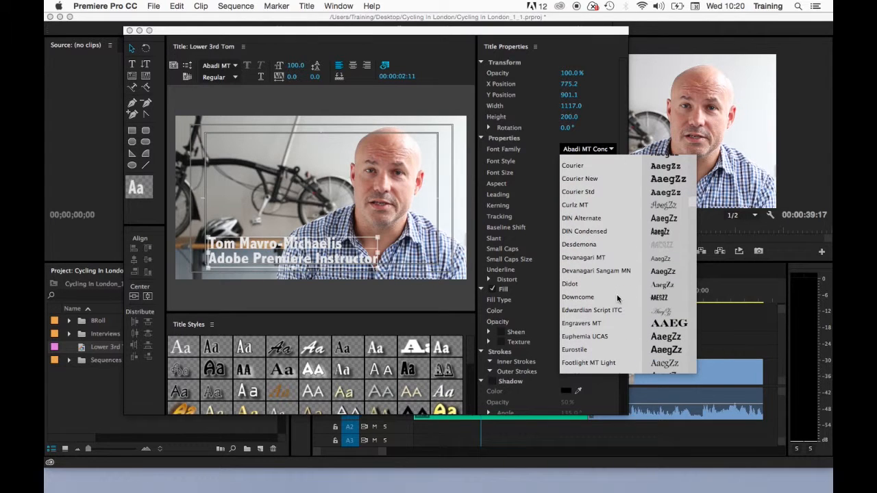
{"action": "scroll", "coordinate": [616, 300], "scroll_direction": "up", "scroll_amount": 3}
{"action": "left_click", "coordinate": [613, 312]}
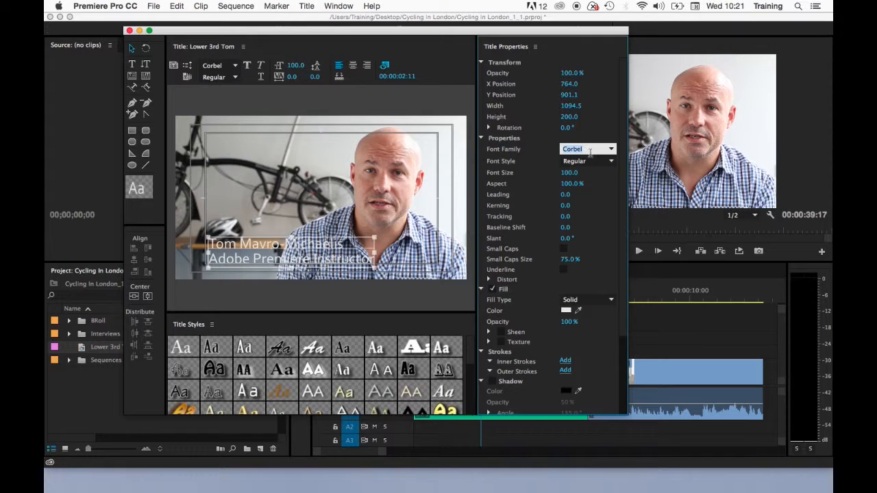
{"action": "type", "text": "Helvetica"}
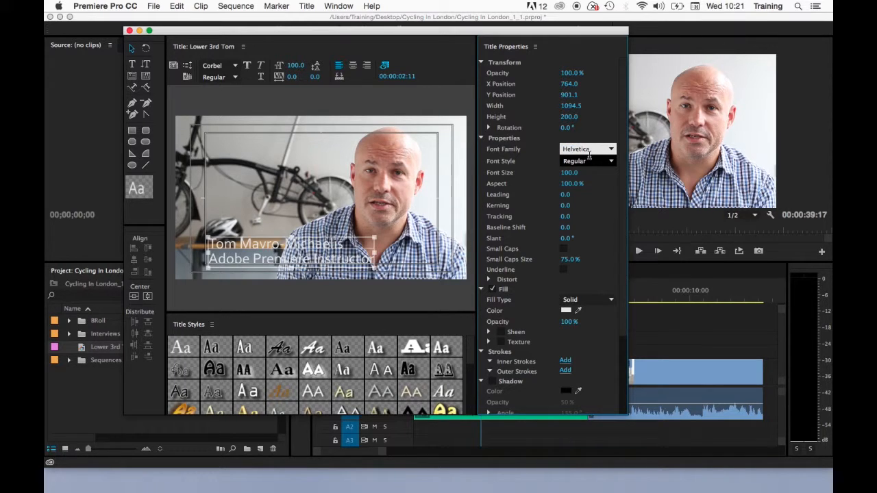
{"action": "key", "text": "Return"}
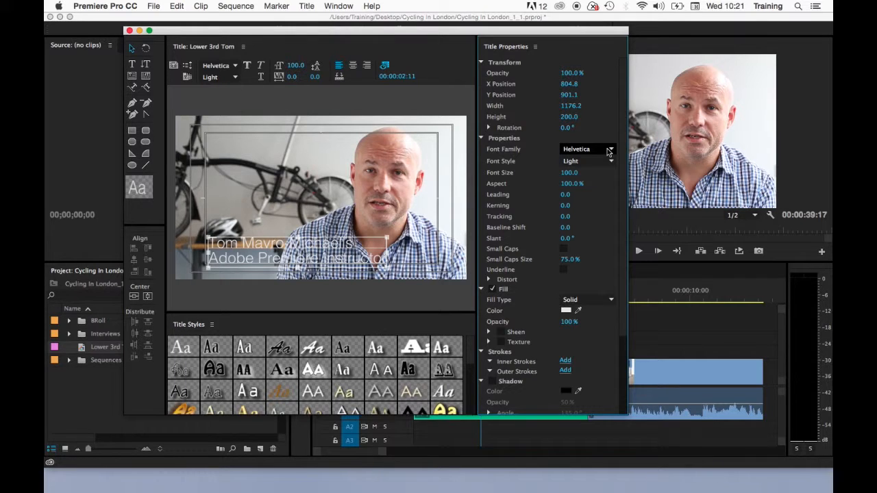
{"action": "left_click", "coordinate": [609, 149]}
{"action": "scroll", "coordinate": [608, 333], "scroll_direction": "down", "scroll_amount": 5}
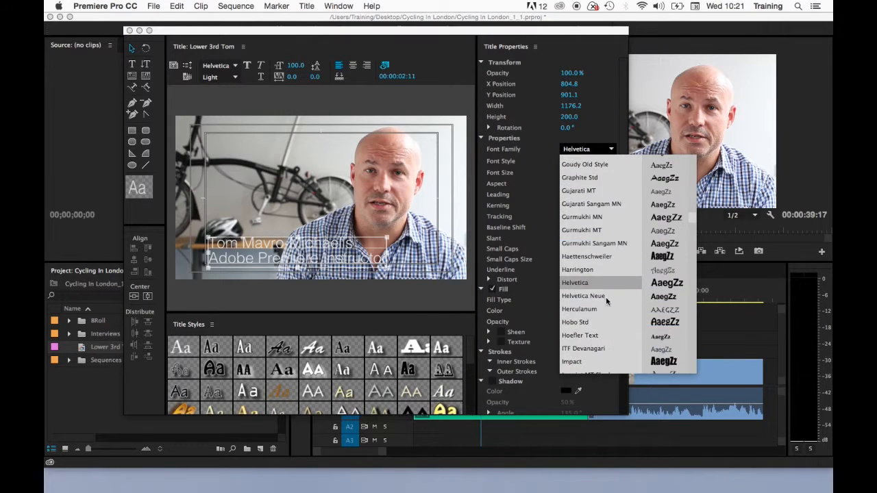
{"action": "left_click", "coordinate": [606, 297]}
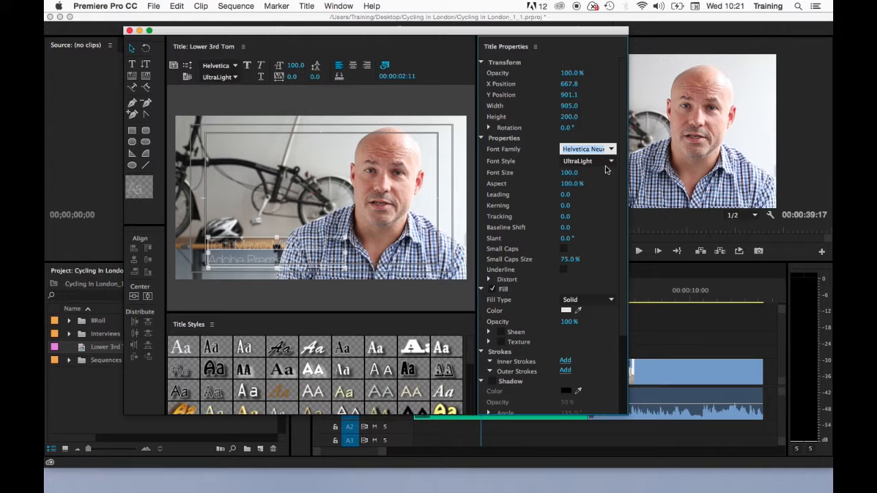
{"action": "left_click", "coordinate": [611, 162]}
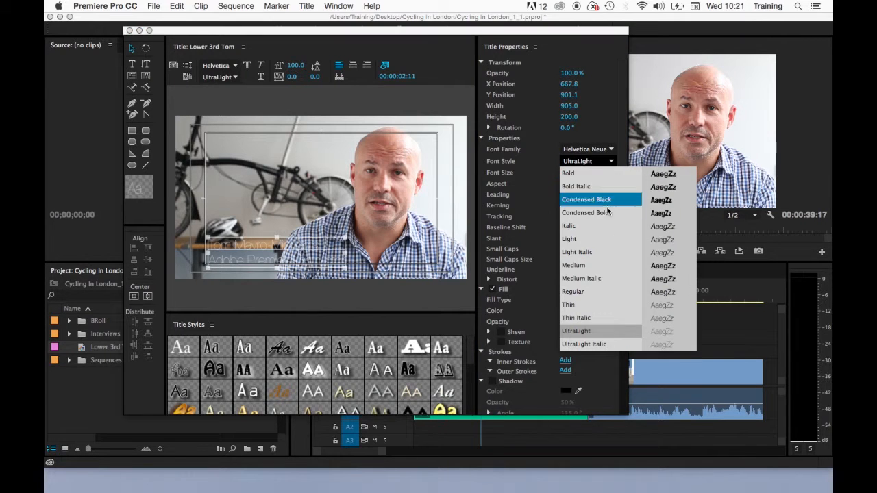
{"action": "left_click", "coordinate": [606, 267]}
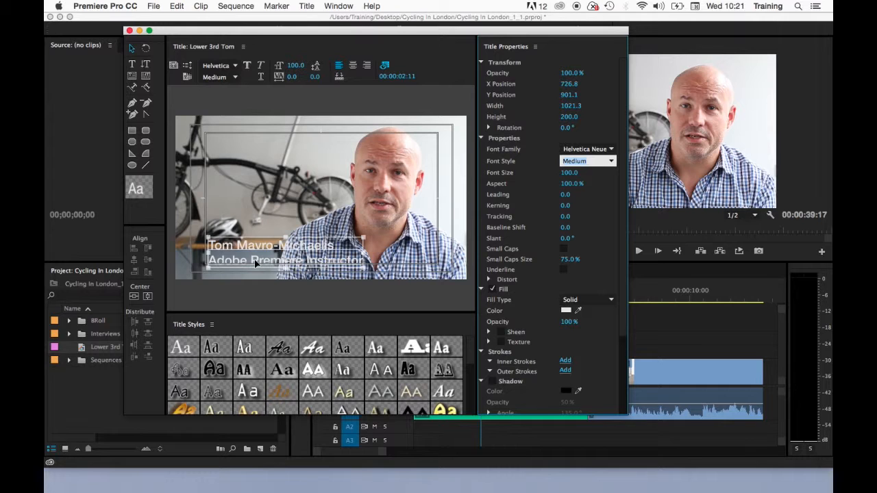
Step: Select the name text, keep Medium style, and scrub font size down from 100 to 67
{"action": "left_click", "coordinate": [132, 63]}
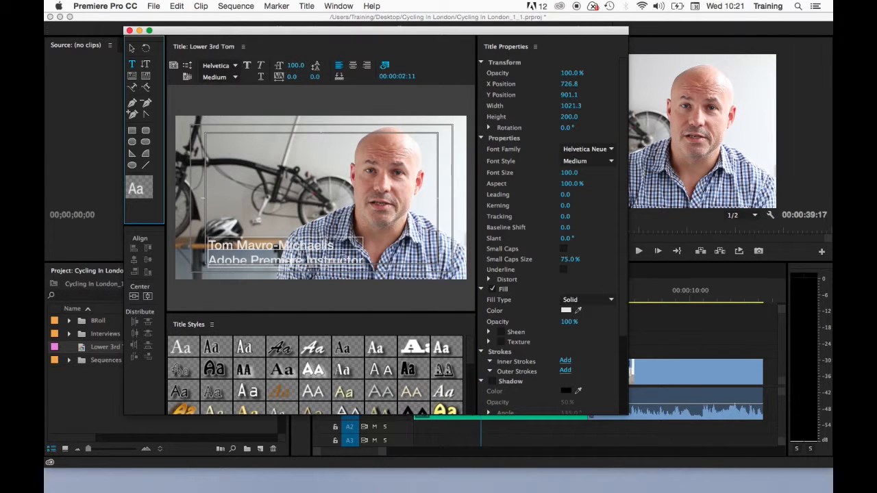
{"action": "left_click_drag", "start_coordinate": [335, 248], "coordinate": [202, 250]}
{"action": "left_click", "coordinate": [609, 161]}
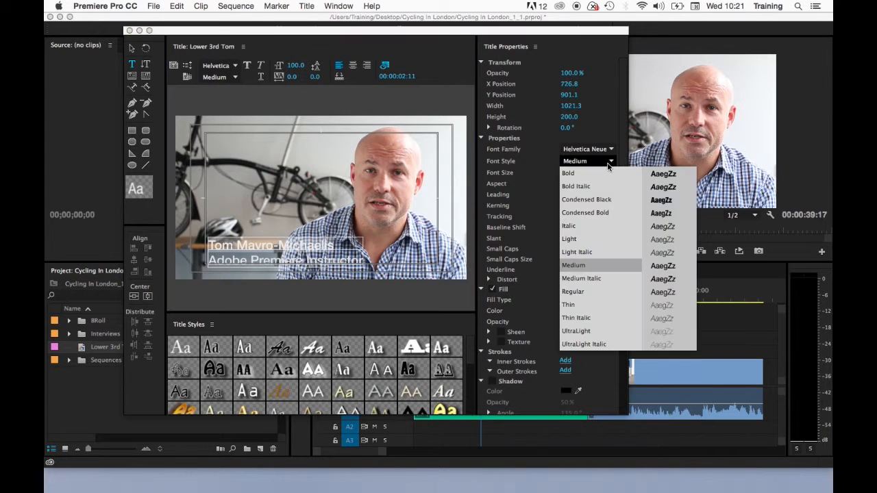
{"action": "left_click", "coordinate": [605, 173]}
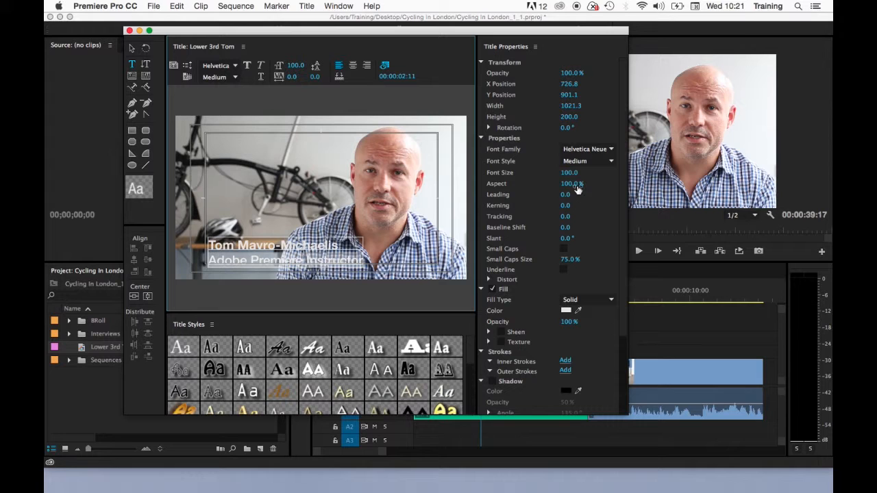
{"action": "left_click_drag", "start_coordinate": [569, 172], "coordinate": [553, 173]}
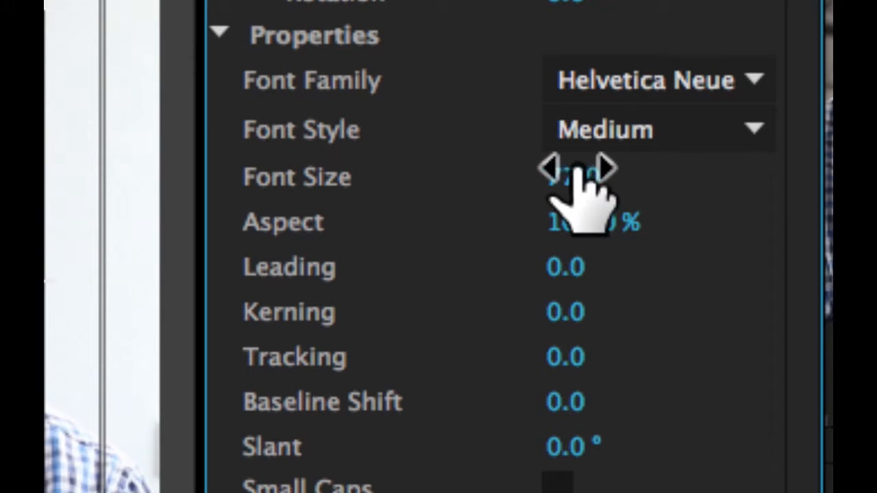
{"action": "left_click_drag", "start_coordinate": [568, 172], "coordinate": [602, 172]}
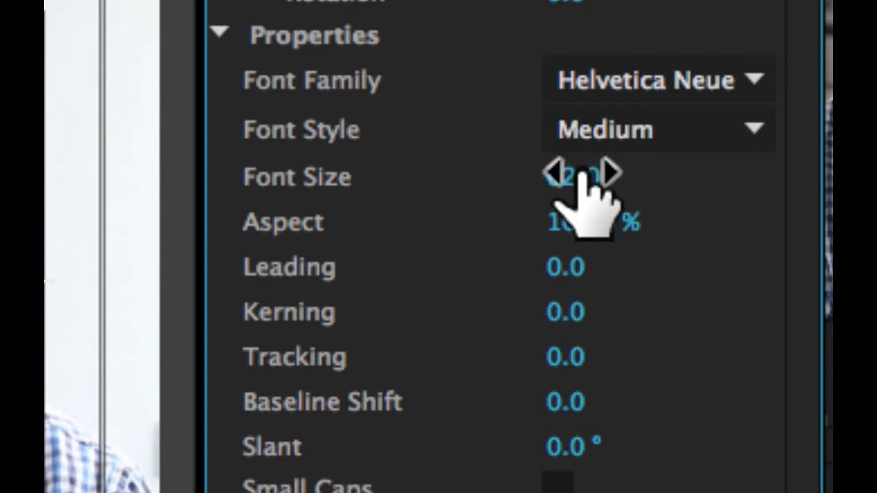
Step: Set the title text font size to 50 and its leading to 3.0
{"action": "left_click", "coordinate": [596, 176]}
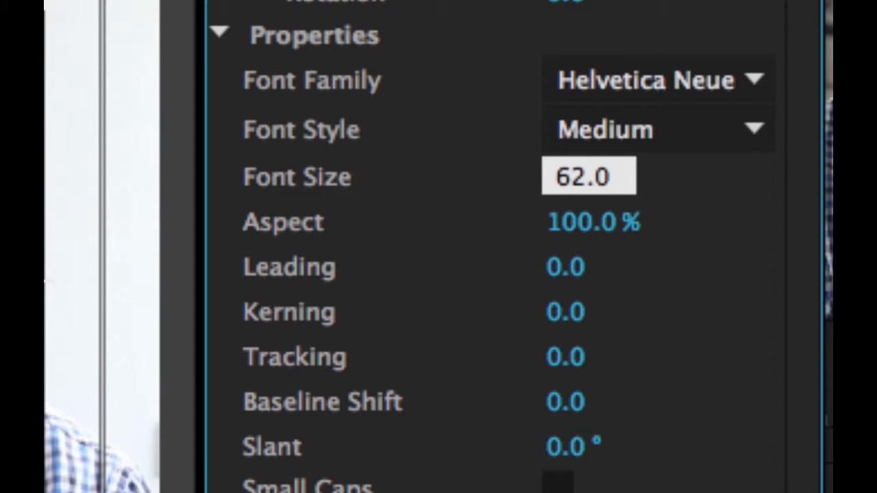
{"action": "left_click_drag", "start_coordinate": [591, 160], "coordinate": [532, 171]}
{"action": "left_click", "coordinate": [625, 175]}
{"action": "type", "text": "50"}
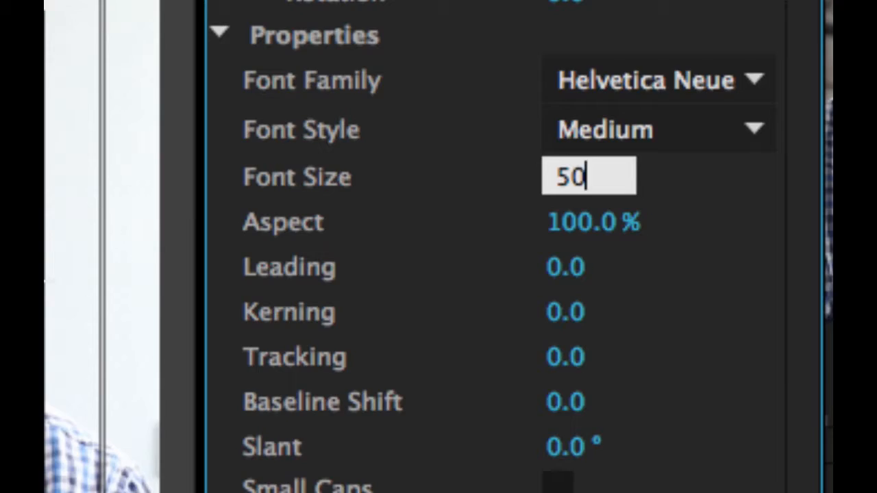
{"action": "key", "text": "Return"}
{"action": "left_click", "coordinate": [132, 48]}
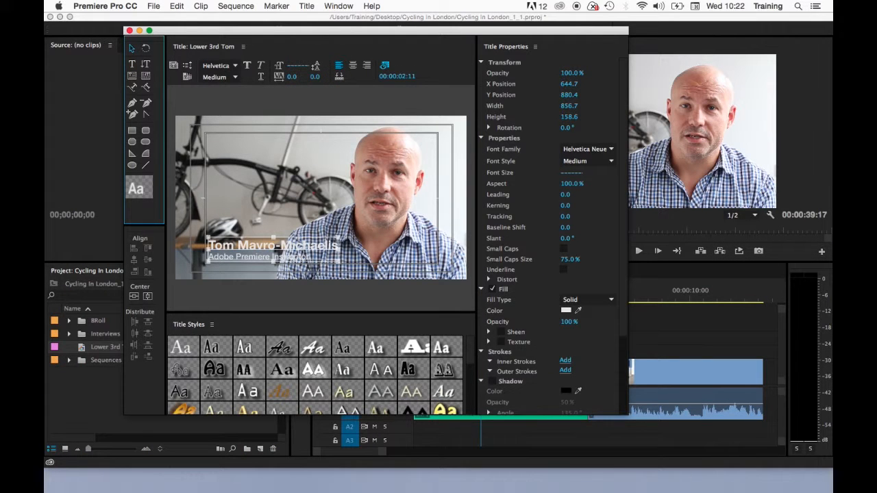
{"action": "left_click_drag", "start_coordinate": [566, 195], "coordinate": [565, 238]}
{"action": "left_click", "coordinate": [563, 249]}
{"action": "left_click", "coordinate": [563, 249]}
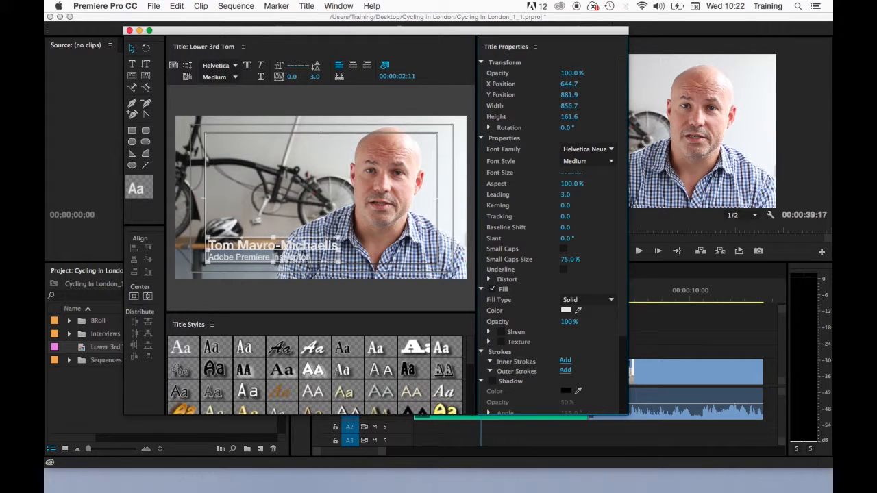
{"action": "left_click", "coordinate": [564, 269]}
{"action": "left_click", "coordinate": [563, 269]}
{"action": "left_click", "coordinate": [132, 63]}
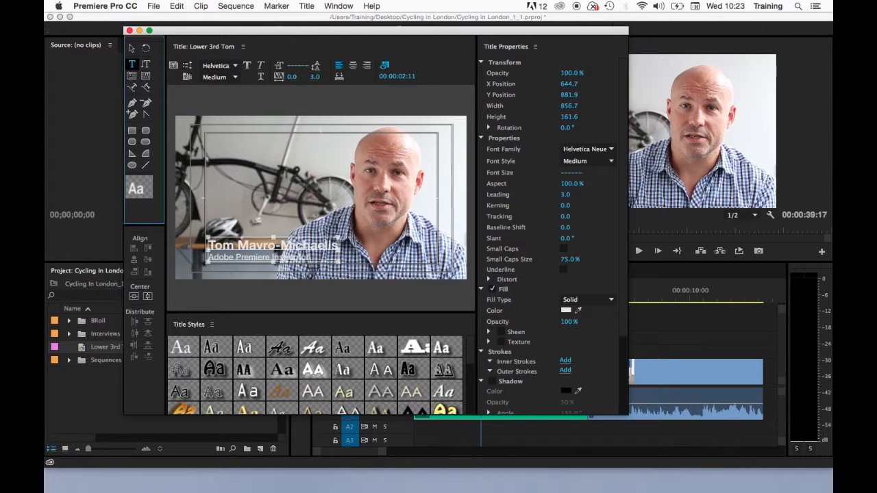
{"action": "left_click_drag", "start_coordinate": [309, 257], "coordinate": [207, 258]}
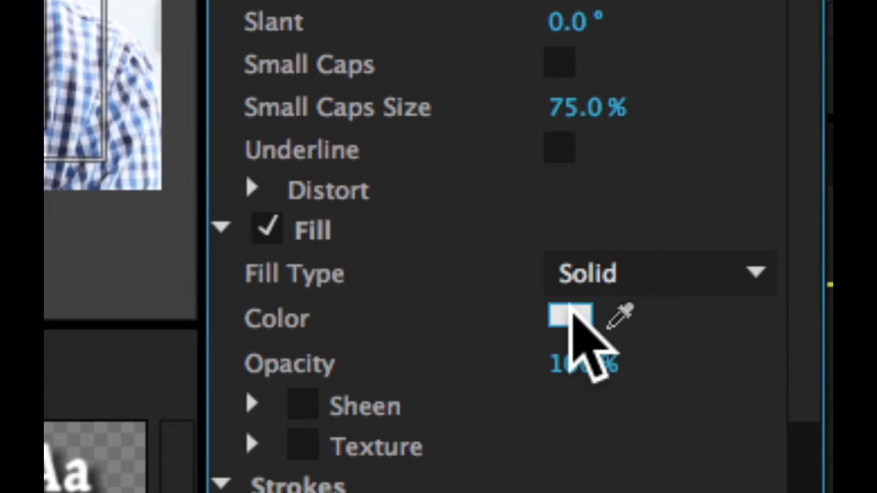
Step: Fill the 'Adobe Premiere Instructor' line red (E20000), leaving the name white
{"action": "left_click", "coordinate": [564, 317]}
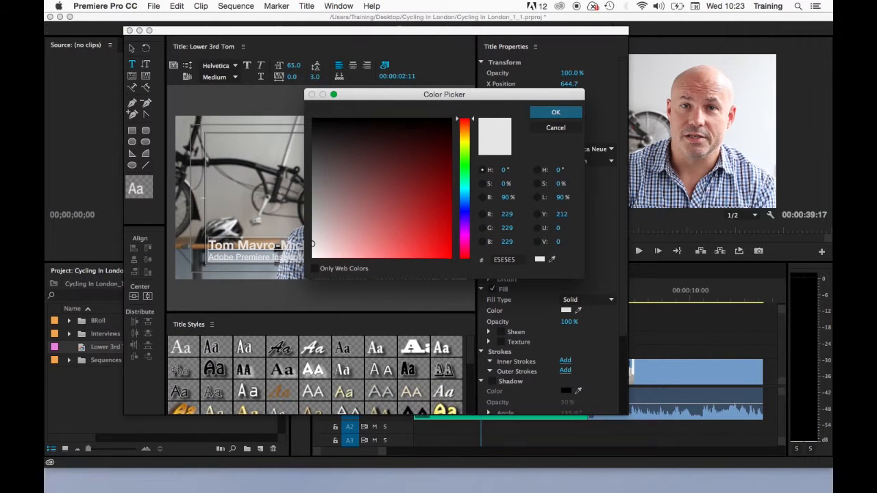
{"action": "mouse_move", "coordinate": [465, 119]}
{"action": "left_mouse_down"}
{"action": "mouse_move", "coordinate": [465, 248]}
{"action": "mouse_move", "coordinate": [465, 119]}
{"action": "left_mouse_up"}
{"action": "mouse_move", "coordinate": [311, 245]}
{"action": "left_mouse_down"}
{"action": "mouse_move", "coordinate": [423, 190]}
{"action": "mouse_move", "coordinate": [442, 237]}
{"action": "mouse_move", "coordinate": [434, 243]}
{"action": "mouse_move", "coordinate": [338, 118]}
{"action": "mouse_move", "coordinate": [311, 120]}
{"action": "mouse_move", "coordinate": [312, 256]}
{"action": "mouse_move", "coordinate": [443, 218]}
{"action": "mouse_move", "coordinate": [450, 238]}
{"action": "left_mouse_up"}
{"action": "key", "text": "Return"}
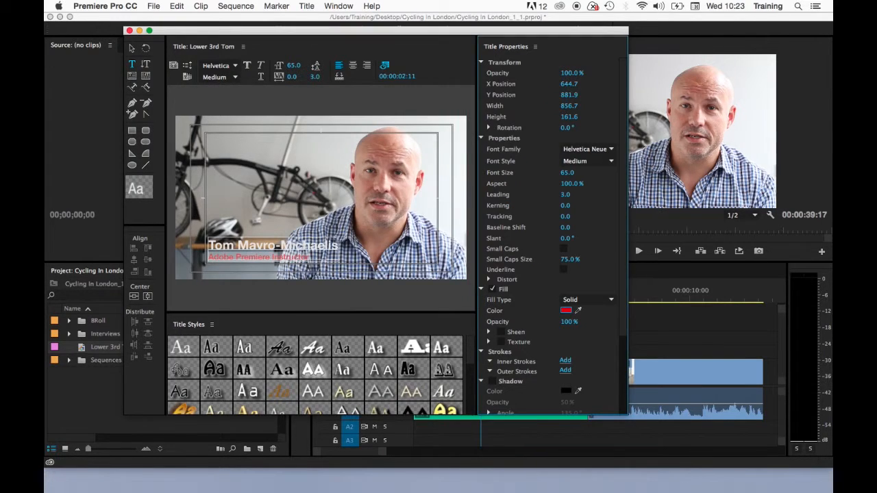
{"action": "left_click", "coordinate": [133, 47]}
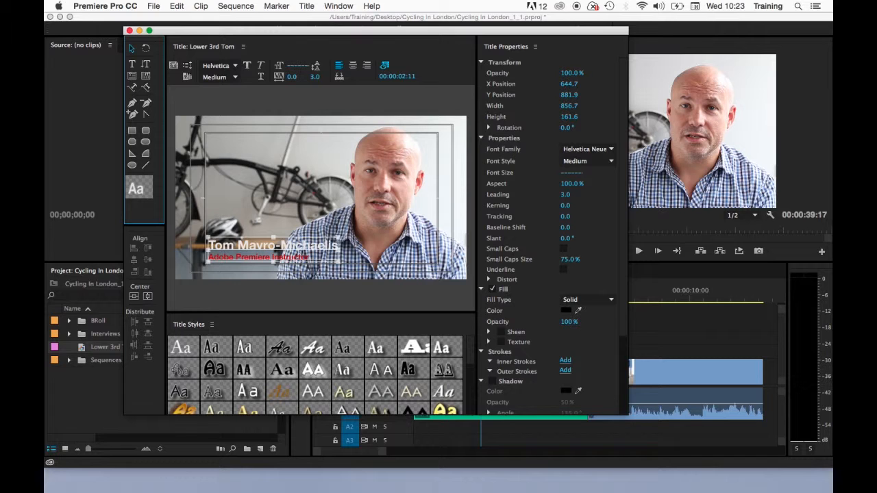
Step: Add an outer stroke of size 15 to the title text
{"action": "scroll", "coordinate": [548, 226], "scroll_direction": "down", "scroll_amount": 3}
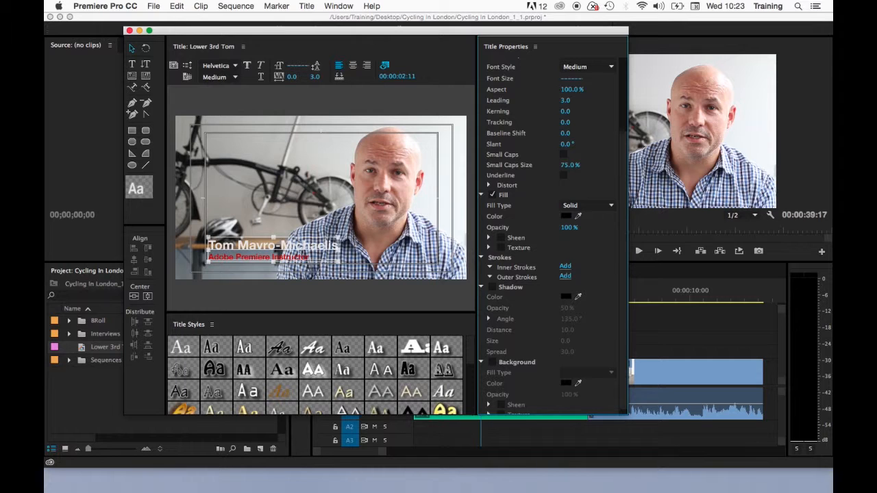
{"action": "left_click", "coordinate": [565, 276]}
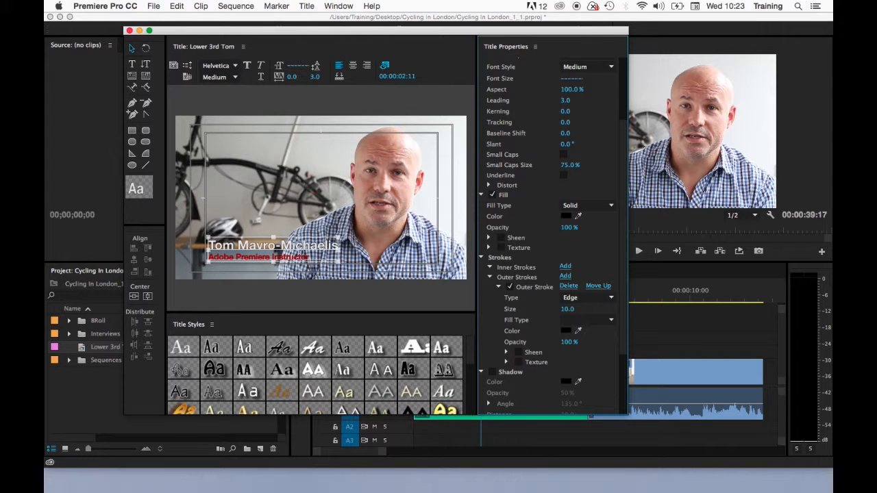
{"action": "left_click", "coordinate": [567, 309]}
{"action": "type", "text": "15"}
{"action": "key", "text": "Return"}
{"action": "left_click", "coordinate": [489, 277]}
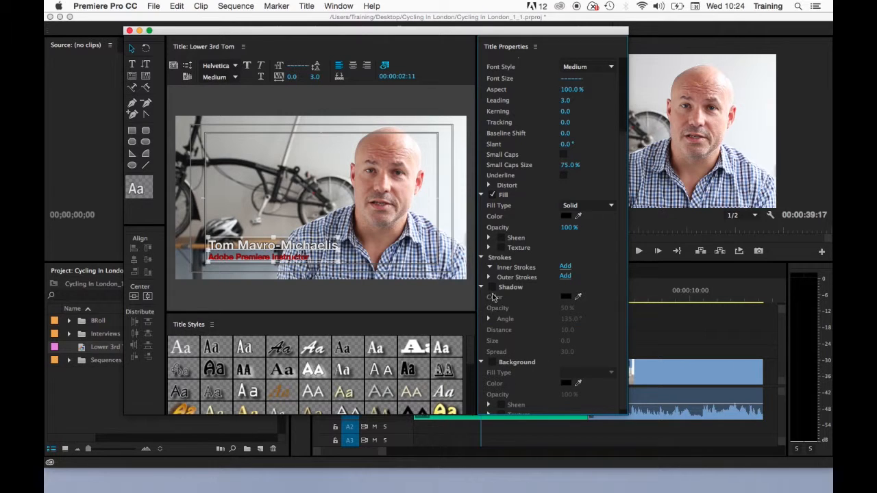
Step: Try a drop shadow and black background on the text, then remove both
{"action": "left_click", "coordinate": [492, 288]}
{"action": "left_click", "coordinate": [492, 288]}
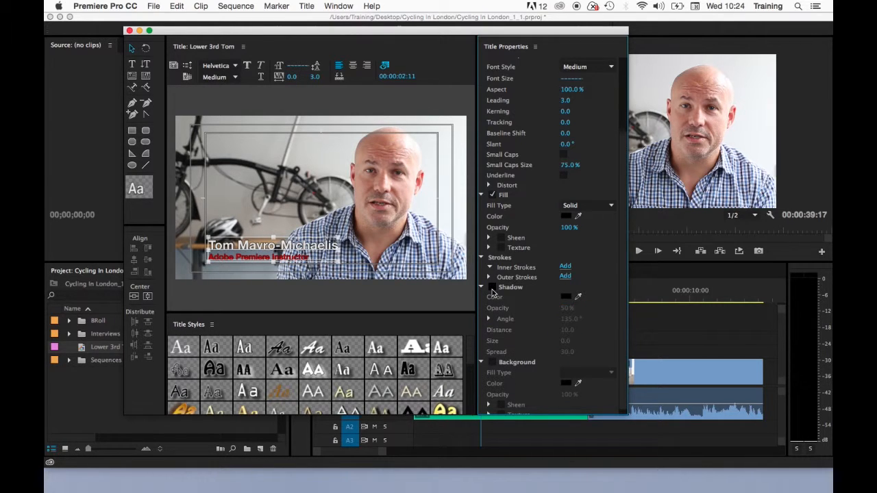
{"action": "left_click", "coordinate": [492, 363]}
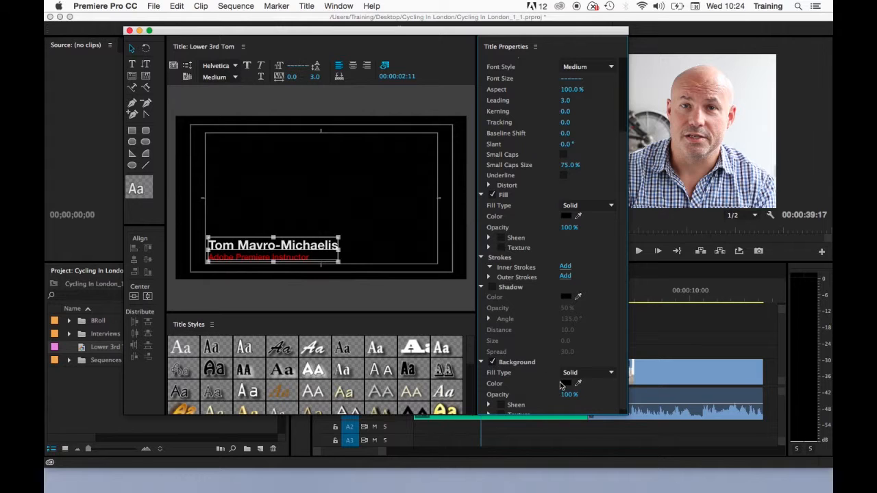
{"action": "scroll", "coordinate": [562, 384], "scroll_direction": "down", "scroll_amount": 1}
{"action": "left_click", "coordinate": [494, 358]}
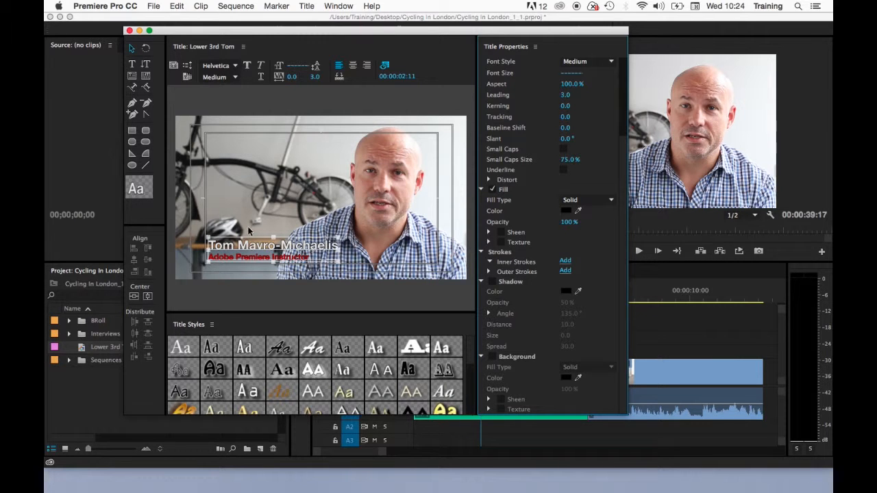
Step: Draw a white rectangle bar across the lower third over the name text
{"action": "left_click", "coordinate": [132, 131]}
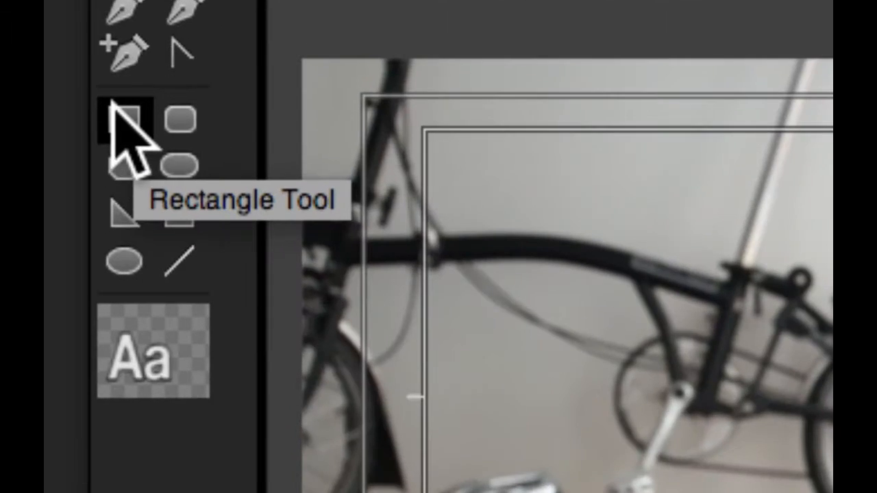
{"action": "left_click", "coordinate": [129, 126]}
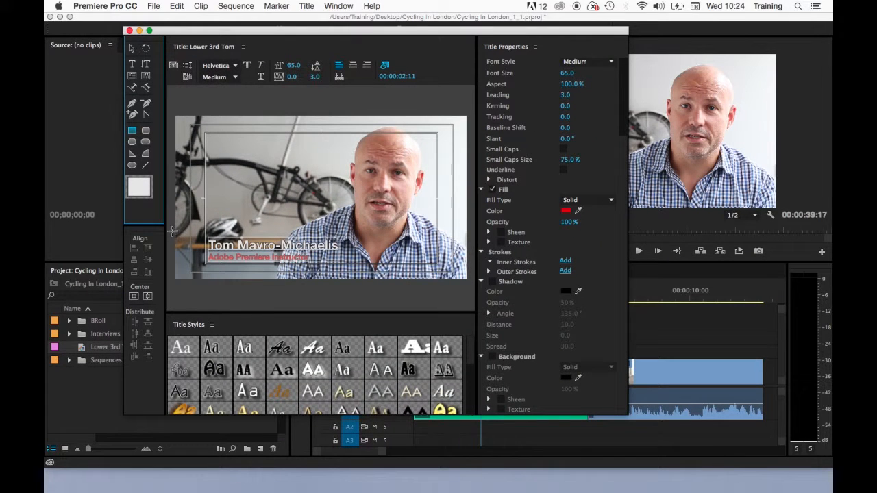
{"action": "left_click_drag", "start_coordinate": [171, 234], "coordinate": [392, 262]}
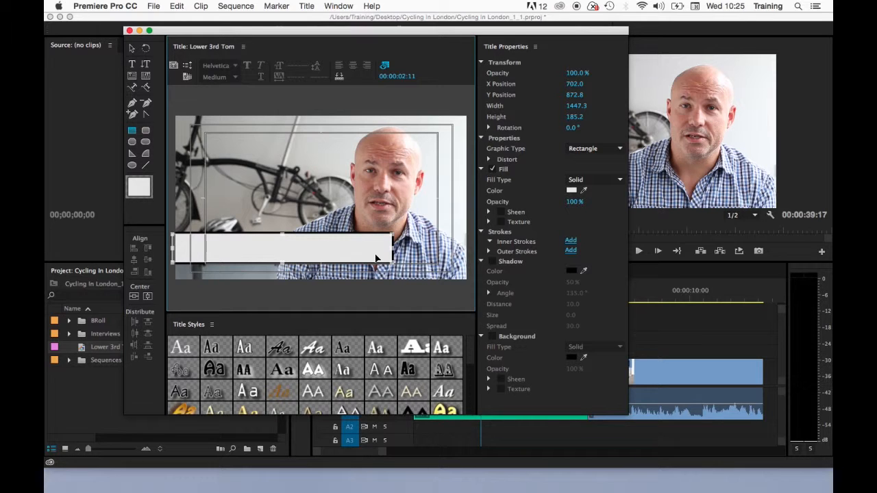
Step: Delete the bar's outer stroke so it has no outline
{"action": "left_click", "coordinate": [132, 48]}
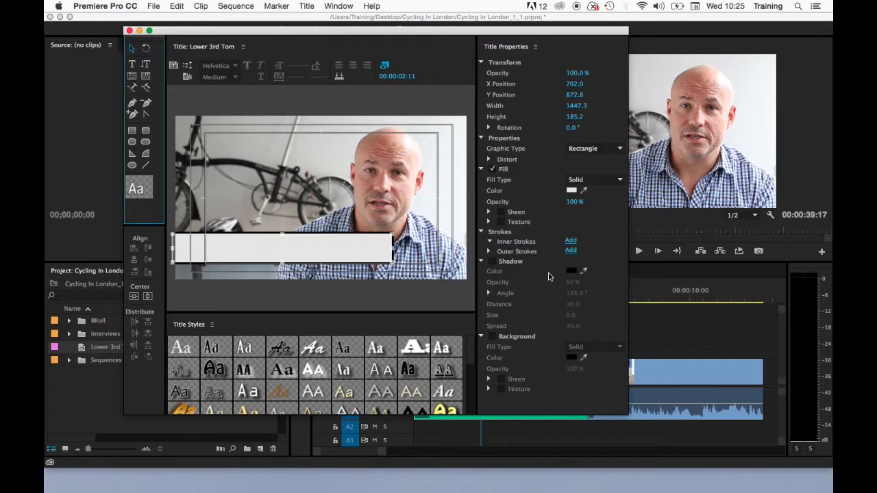
{"action": "left_click", "coordinate": [489, 252]}
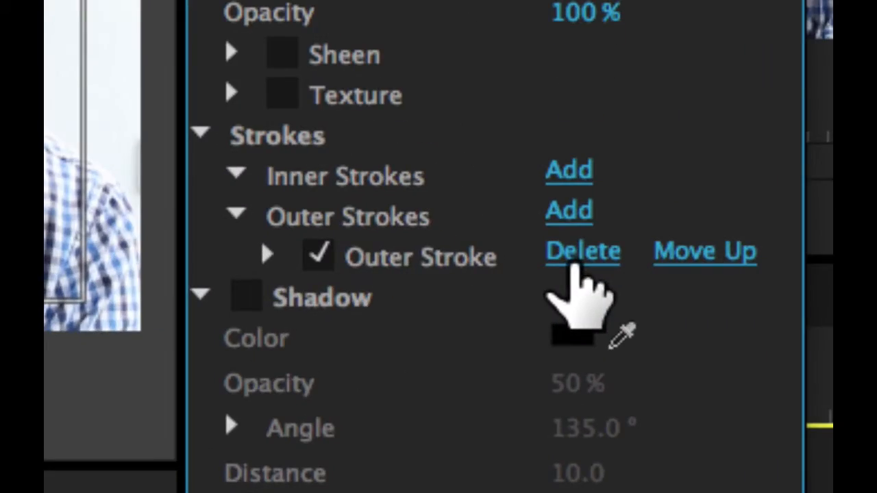
{"action": "left_click", "coordinate": [575, 263]}
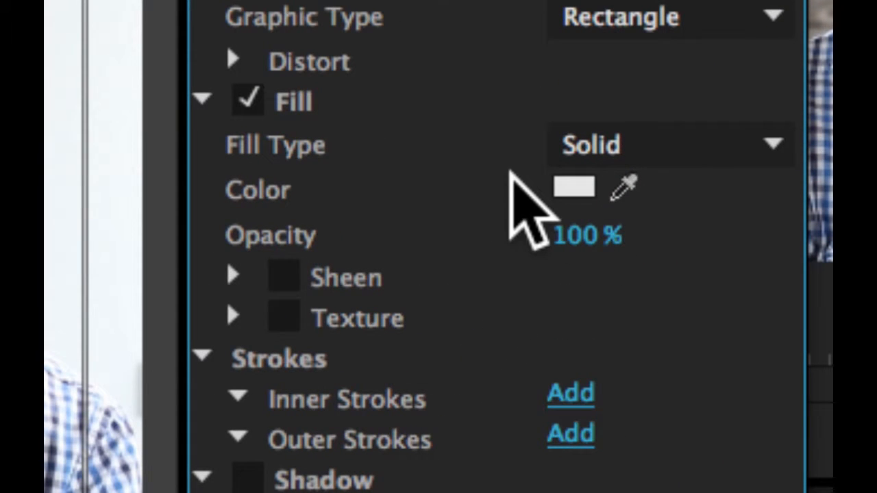
{"action": "left_click", "coordinate": [676, 152]}
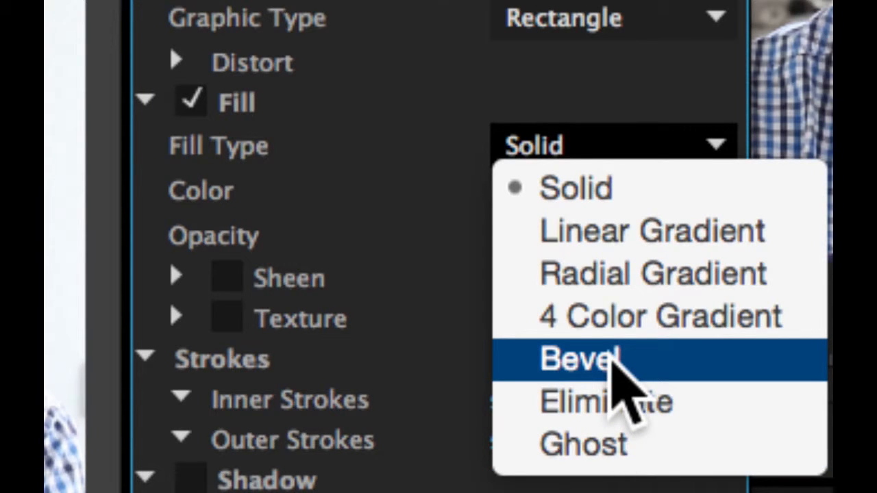
Step: Switch the bar's fill to a Linear Gradient and make its left stop dark navy
{"action": "left_click", "coordinate": [624, 231]}
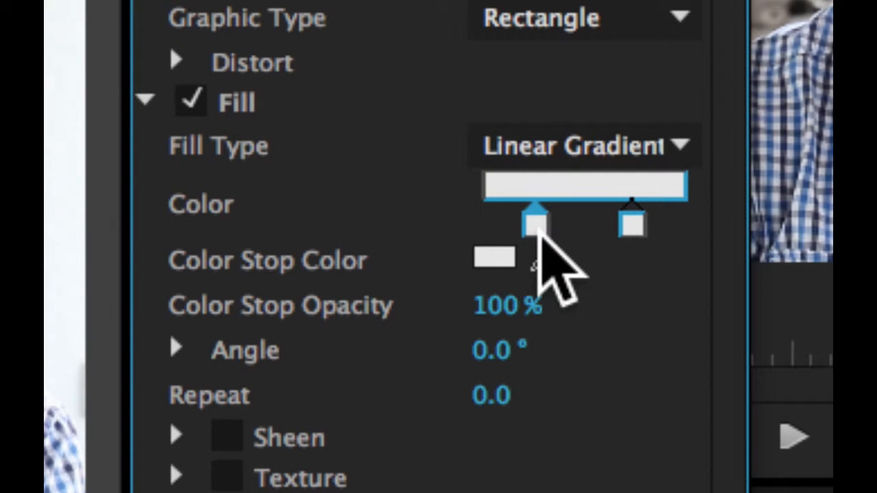
{"action": "left_click", "coordinate": [548, 256]}
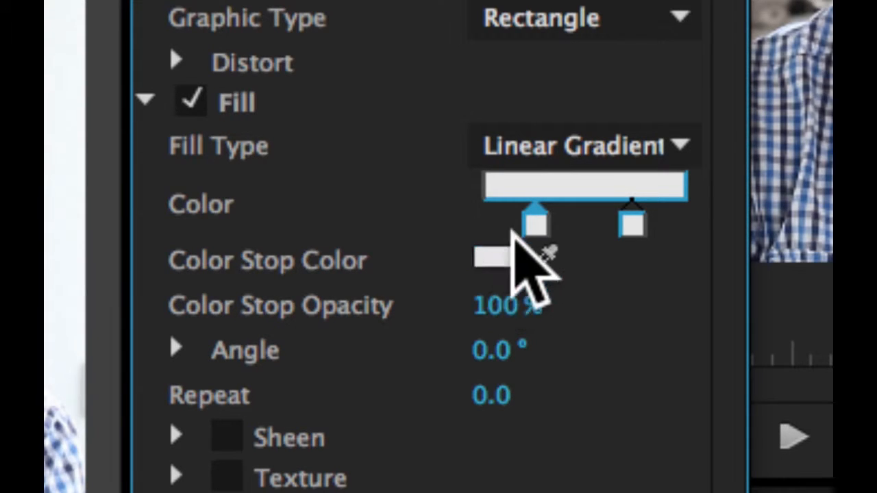
{"action": "left_click", "coordinate": [495, 260]}
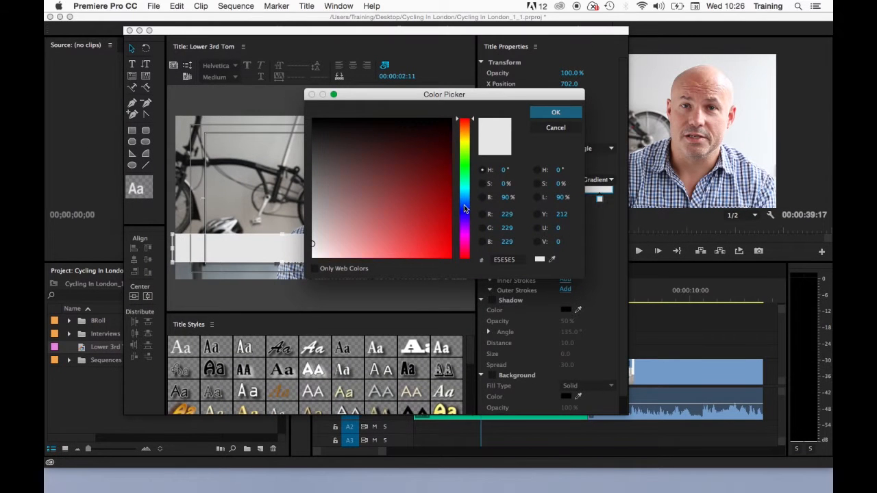
{"action": "left_click_drag", "start_coordinate": [464, 205], "coordinate": [464, 213]}
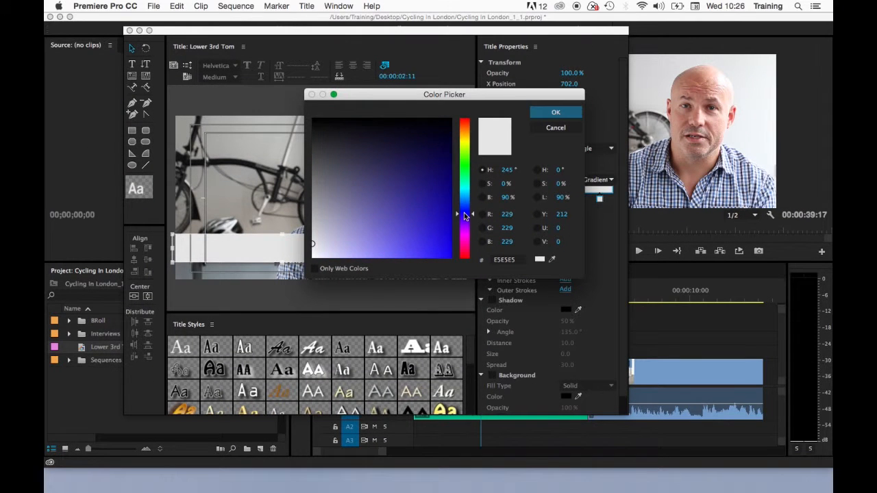
{"action": "left_click_drag", "start_coordinate": [432, 189], "coordinate": [448, 160]}
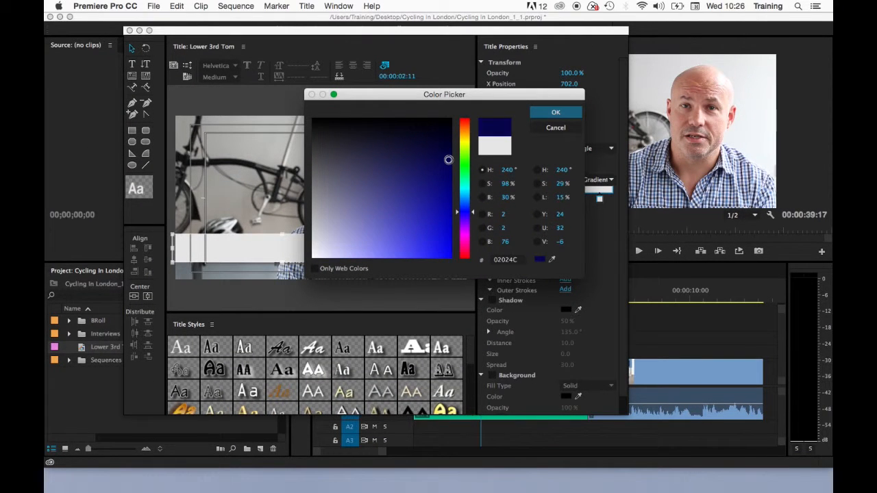
{"action": "left_click", "coordinate": [545, 111]}
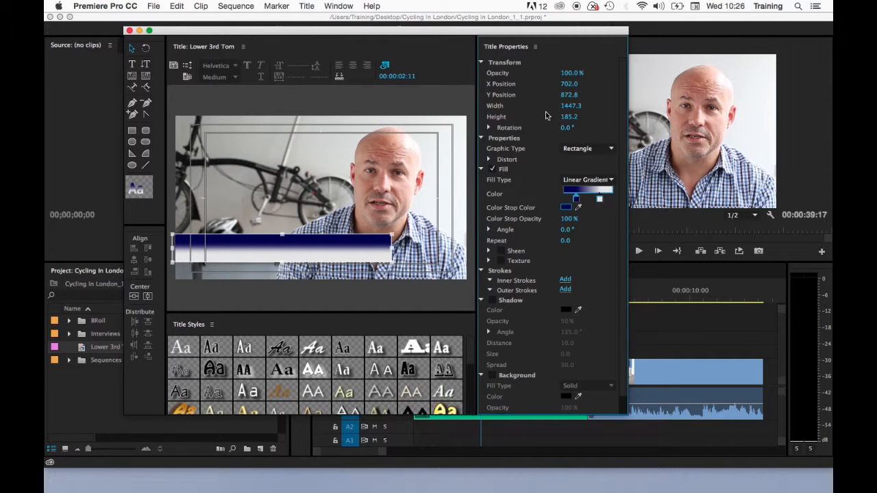
Step: Set the right gradient stop to a bright blue
{"action": "left_click", "coordinate": [599, 199]}
{"action": "left_click", "coordinate": [566, 207]}
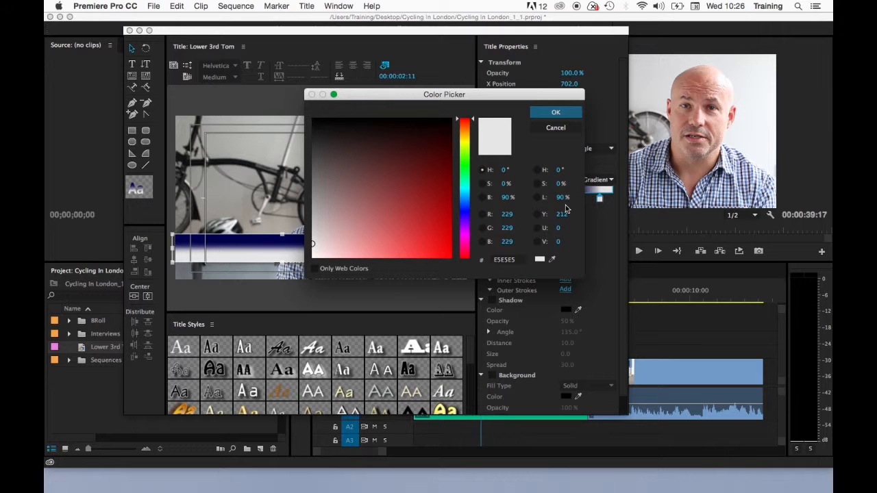
{"action": "left_click", "coordinate": [464, 213]}
{"action": "left_click", "coordinate": [423, 243]}
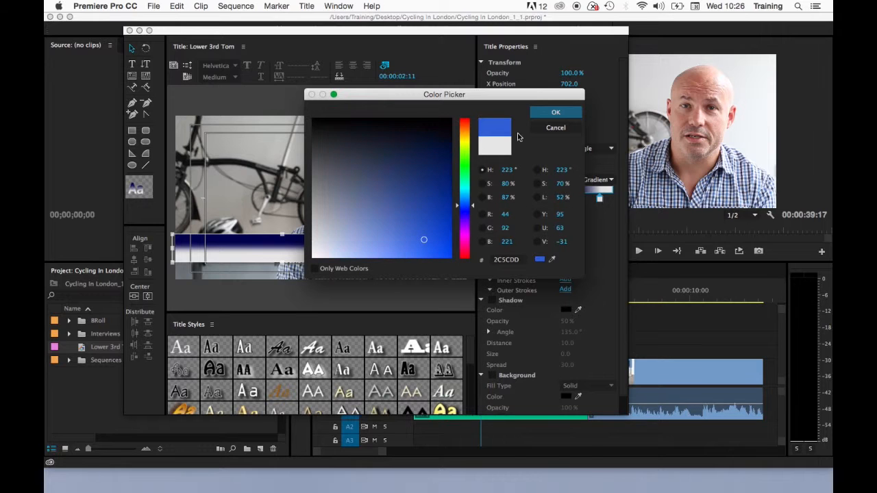
{"action": "left_click", "coordinate": [554, 111]}
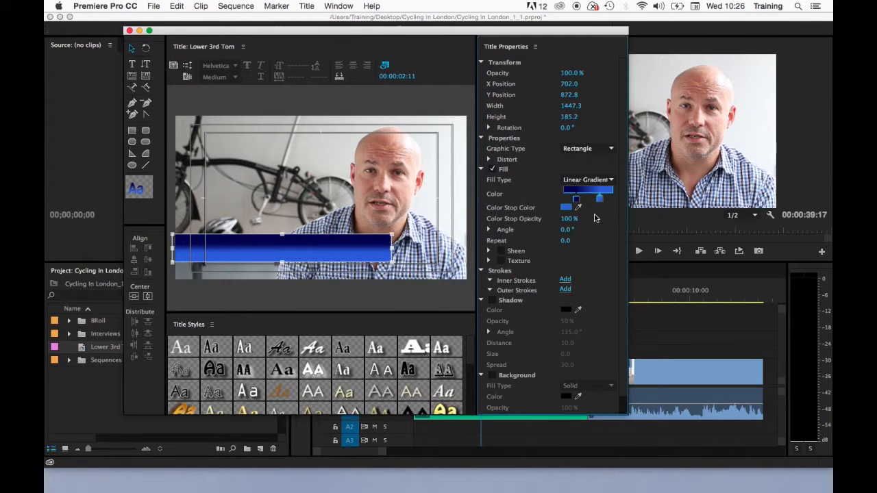
Step: Set the gradient angle to 180°
{"action": "left_click_drag", "start_coordinate": [576, 199], "coordinate": [625, 201]}
{"action": "mouse_move", "coordinate": [568, 230]}
{"action": "left_mouse_down"}
{"action": "mouse_move", "coordinate": [583, 230]}
{"action": "mouse_move", "coordinate": [573, 230]}
{"action": "mouse_move", "coordinate": [580, 241]}
{"action": "mouse_move", "coordinate": [565, 240]}
{"action": "left_mouse_up"}
{"action": "key", "text": "super+z"}
{"action": "key", "text": "super+z"}
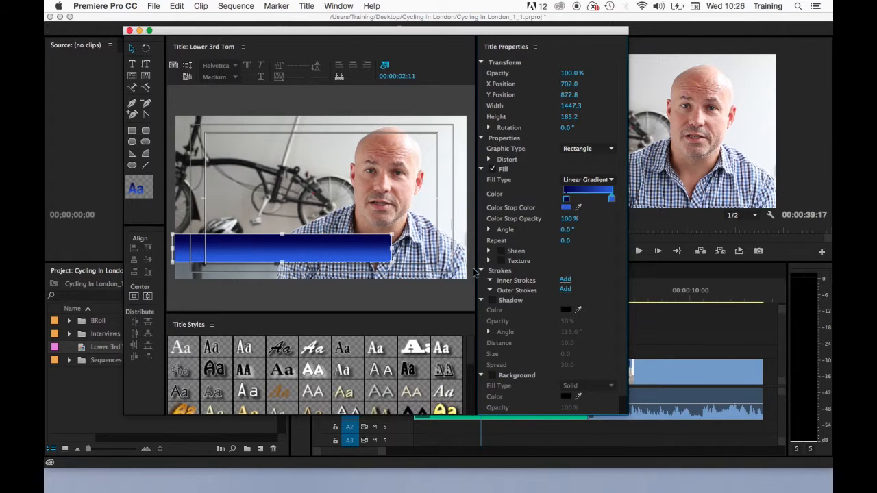
{"action": "key", "text": "super+z"}
{"action": "left_click", "coordinate": [567, 229]}
{"action": "type", "text": "180"}
{"action": "key", "text": "Return"}
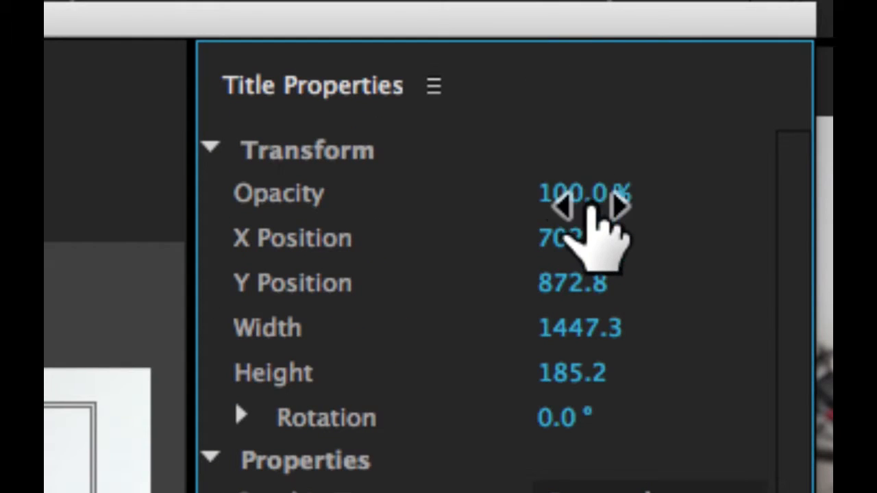
Step: Set the blue bar's opacity to 70%
{"action": "left_click", "coordinate": [584, 193]}
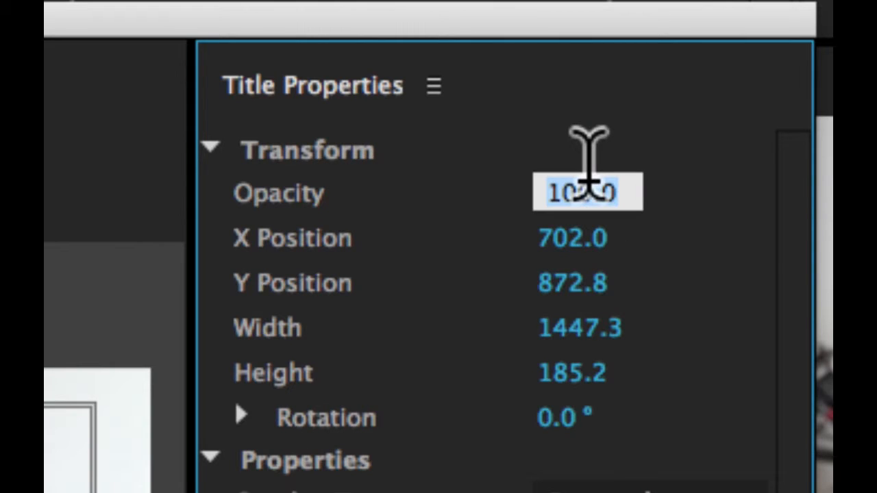
{"action": "type", "text": "70"}
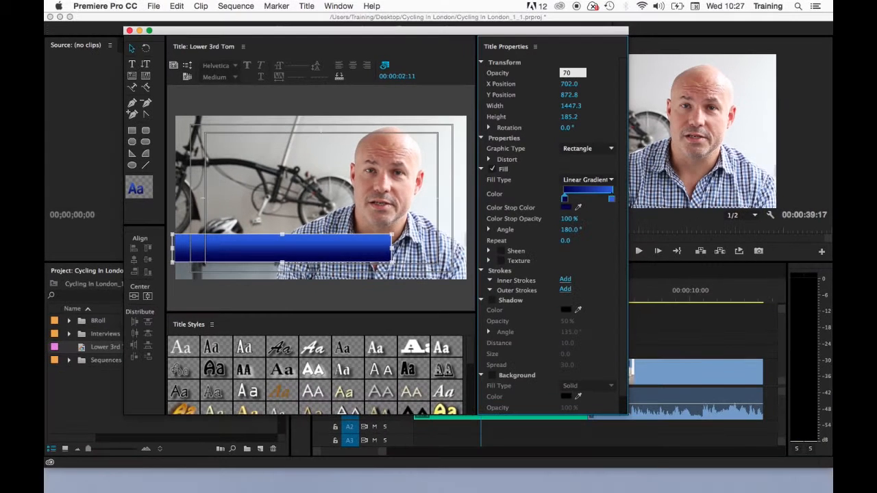
{"action": "key", "text": "Return"}
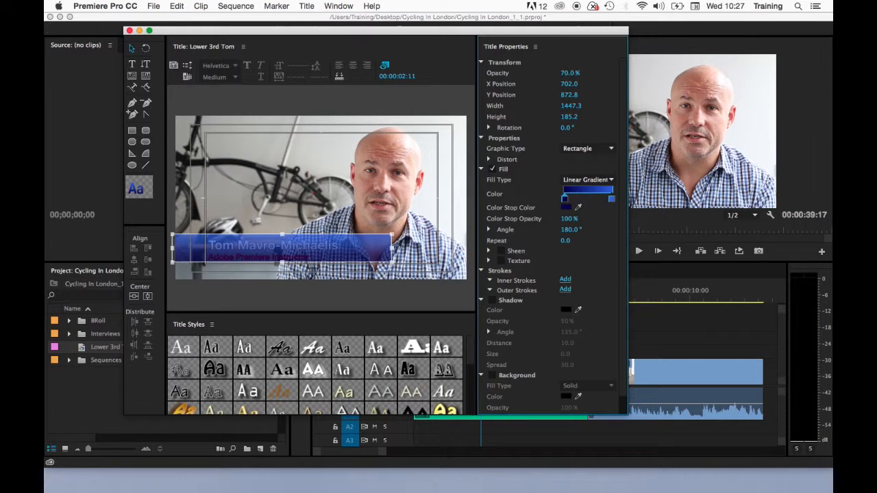
{"action": "right_click", "coordinate": [272, 251]}
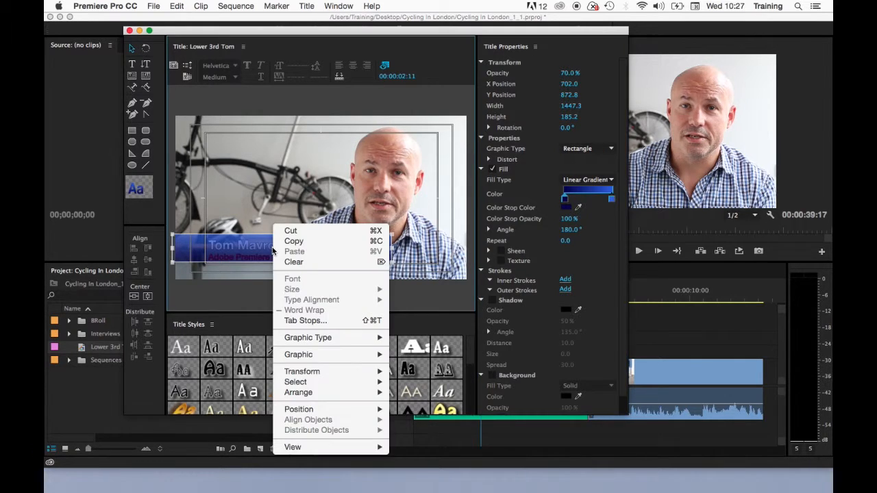
{"action": "mouse_move", "coordinate": [340, 396]}
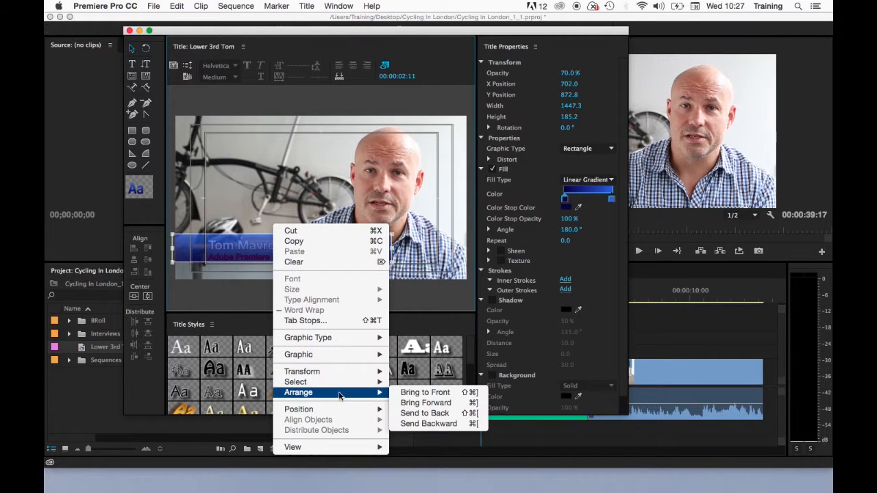
{"action": "left_click", "coordinate": [424, 413]}
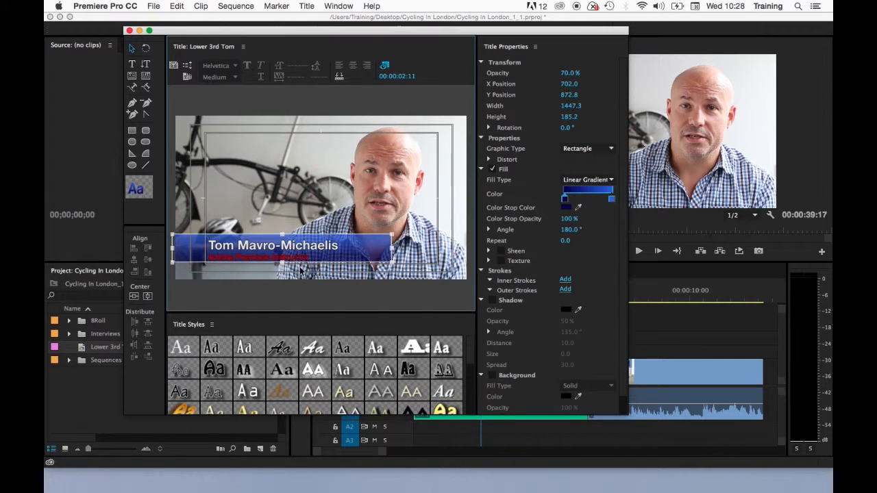
{"action": "left_click", "coordinate": [305, 245]}
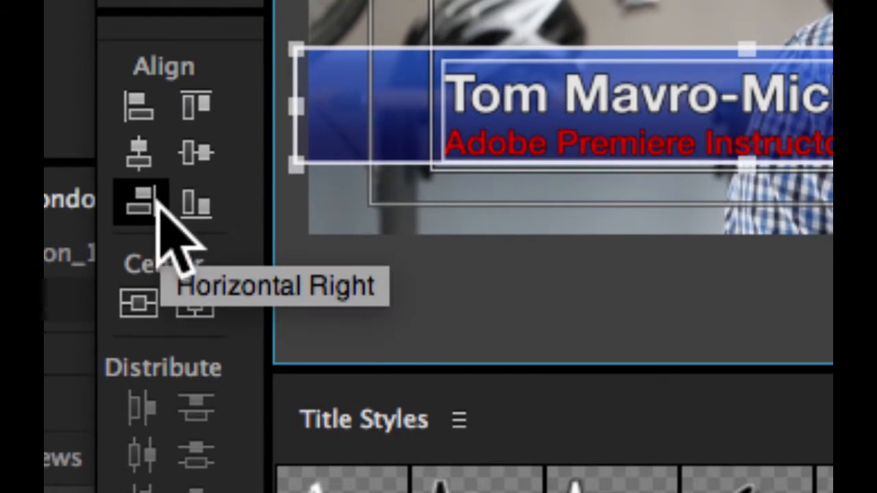
{"action": "left_click", "coordinate": [193, 155]}
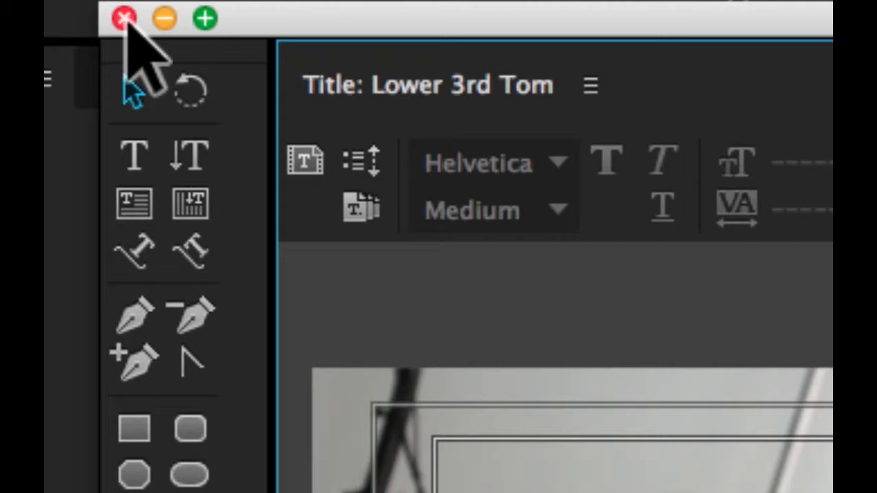
Step: Close the Titler and place Lower 3rd Tom on V2 of the Tom Interview sequence
{"action": "left_click", "coordinate": [128, 30]}
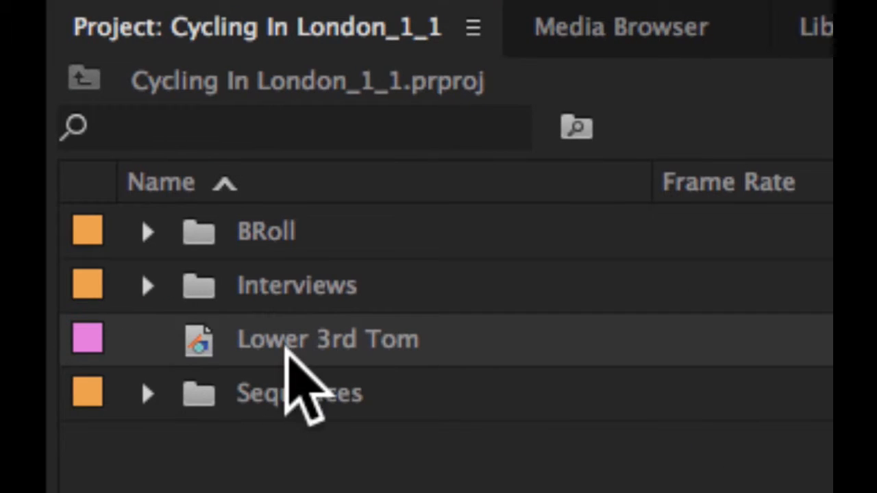
{"action": "mouse_move", "coordinate": [287, 347]}
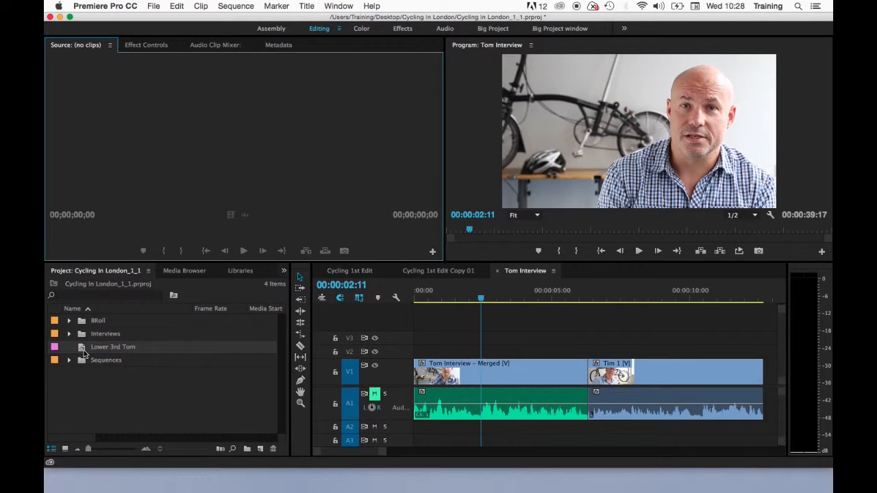
{"action": "double_click", "coordinate": [83, 349]}
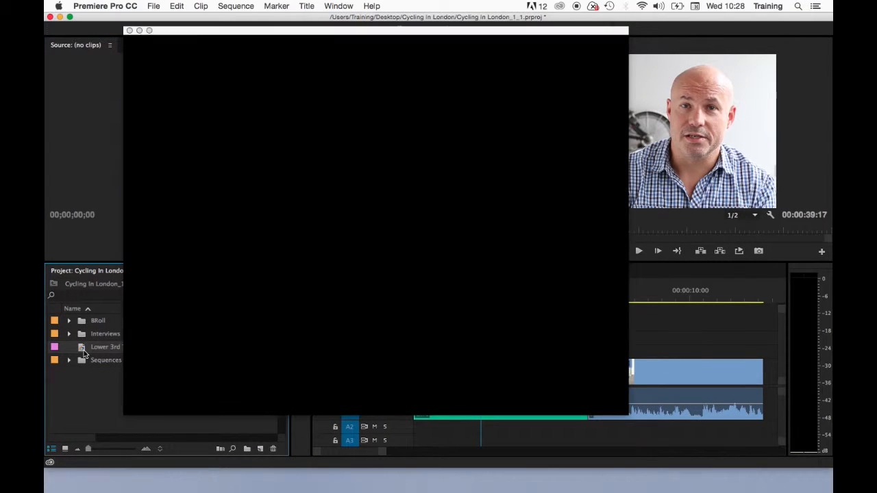
{"action": "left_click", "coordinate": [130, 30]}
{"action": "left_click_drag", "start_coordinate": [83, 350], "coordinate": [439, 351]}
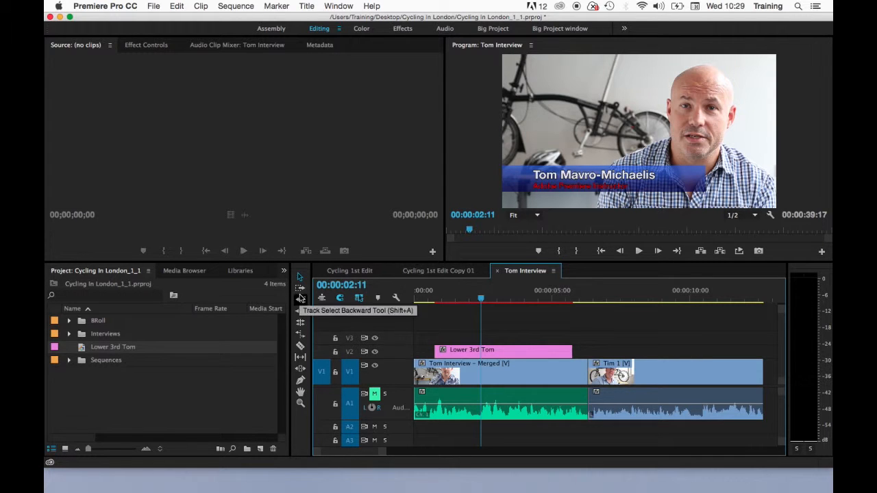
Step: Add a Wipe transition from Video Transitions > Wipe to both ends of Lower 3rd Tom
{"action": "left_click", "coordinate": [283, 271]}
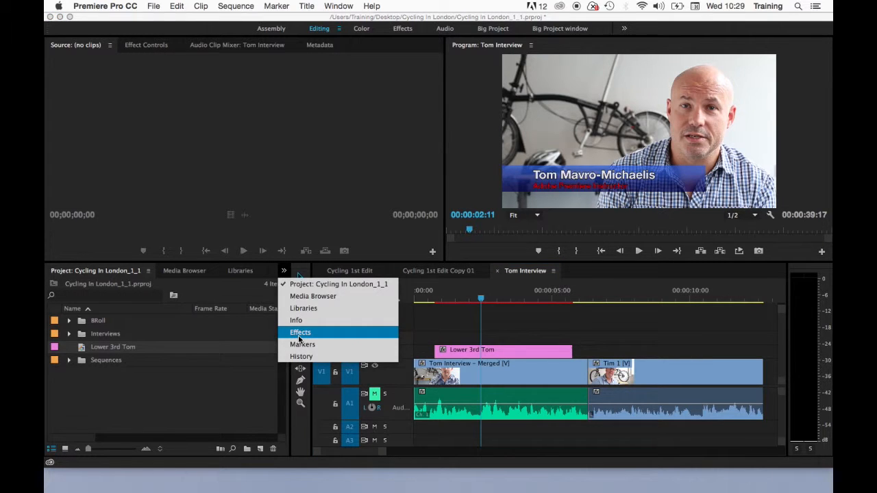
{"action": "left_click", "coordinate": [300, 333]}
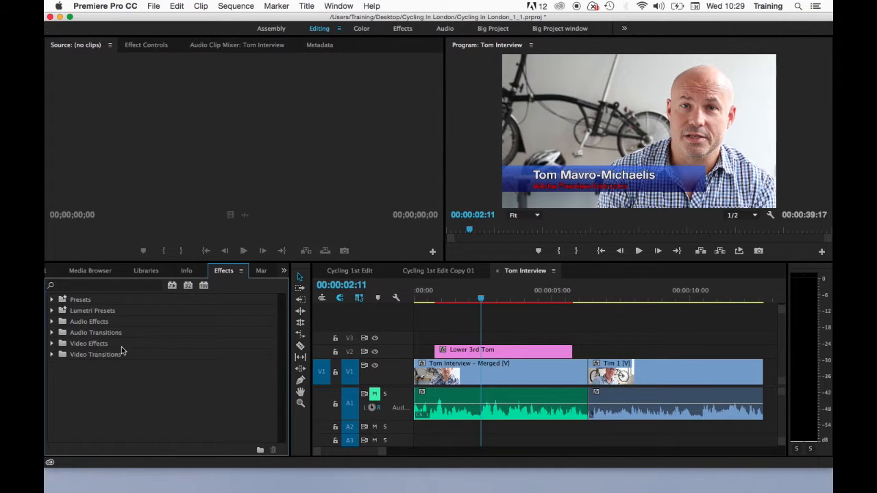
{"action": "left_click", "coordinate": [53, 354]}
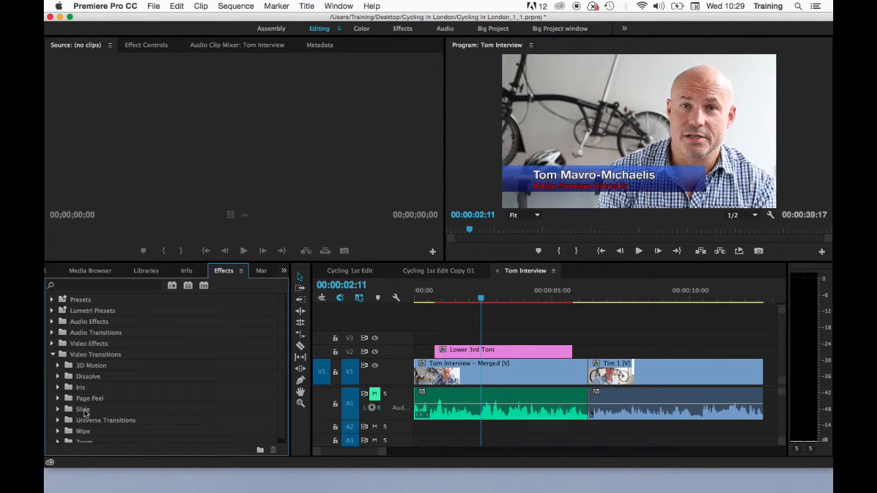
{"action": "left_click", "coordinate": [58, 431]}
{"action": "scroll", "coordinate": [101, 415], "scroll_direction": "down", "scroll_amount": 3}
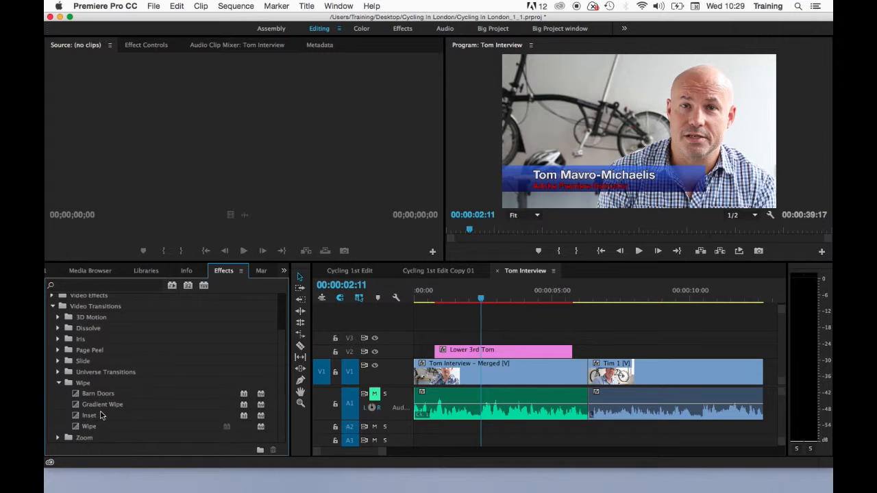
{"action": "left_click", "coordinate": [74, 429]}
{"action": "left_click_drag", "start_coordinate": [74, 429], "coordinate": [442, 354]}
{"action": "left_click_drag", "start_coordinate": [82, 428], "coordinate": [569, 355]}
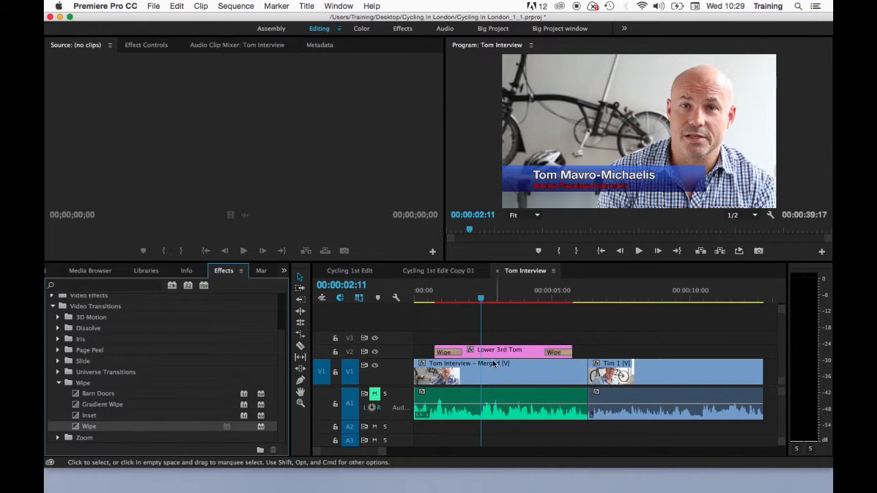
Step: Shorten both Wipe transitions to 12 frames
{"action": "double_click", "coordinate": [445, 352]}
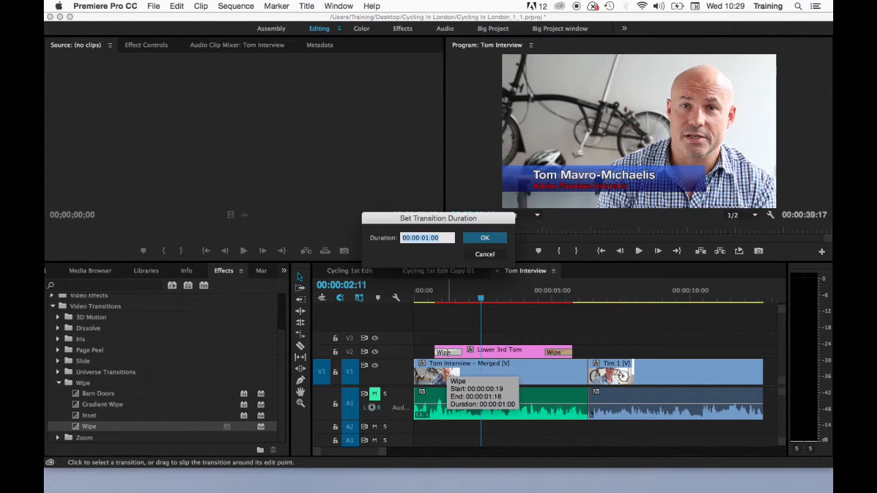
{"action": "type", "text": "1"}
{"action": "key", "text": "Return"}
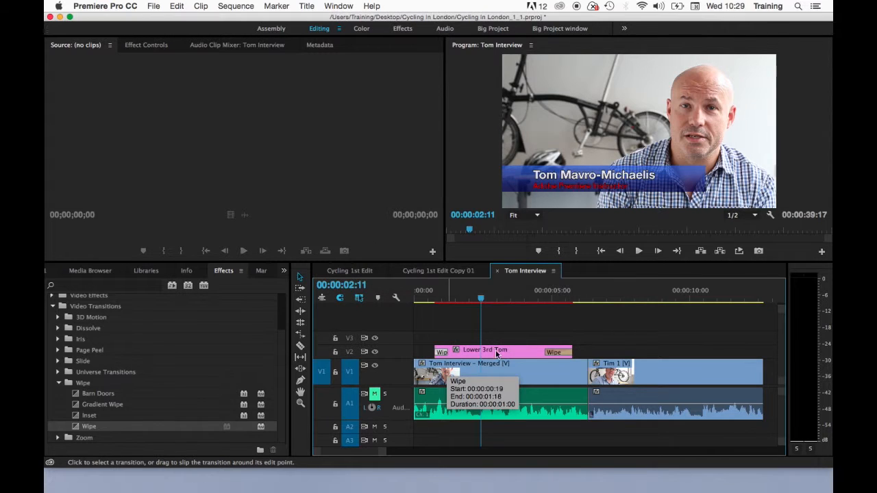
{"action": "double_click", "coordinate": [554, 352]}
{"action": "type", "text": "12"}
{"action": "key", "text": "Return"}
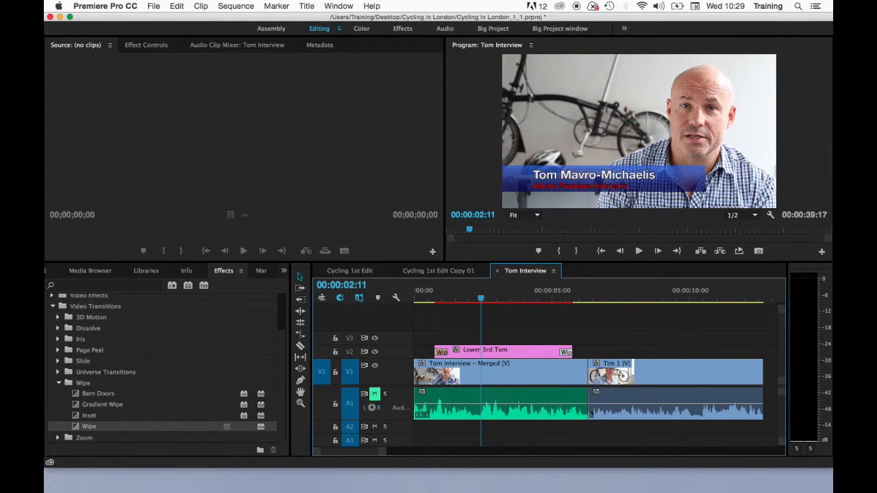
Step: Play the sequence from near the start to preview the wipes
{"action": "left_click", "coordinate": [424, 297]}
{"action": "key", "text": "space"}
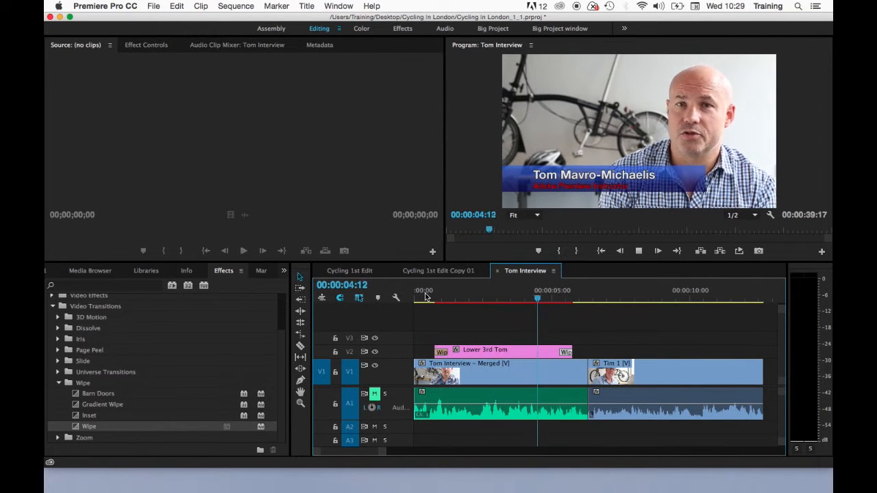
{"action": "key", "text": "space"}
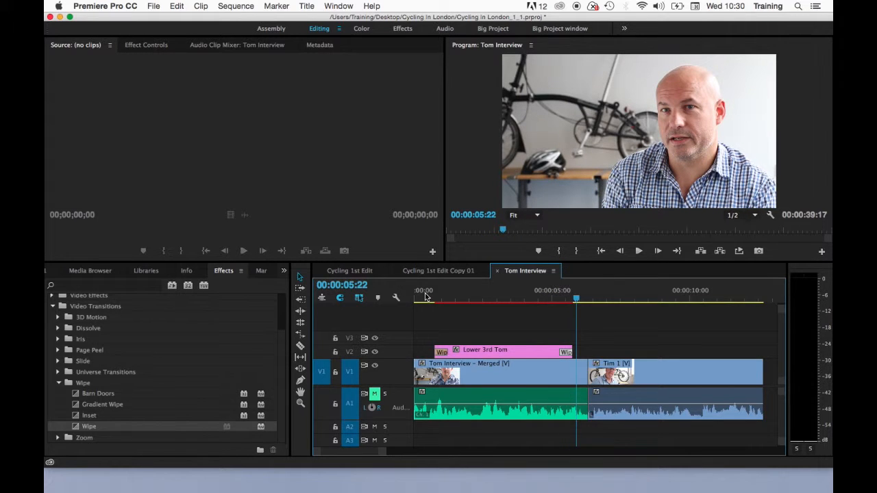
{"action": "left_click", "coordinate": [486, 296]}
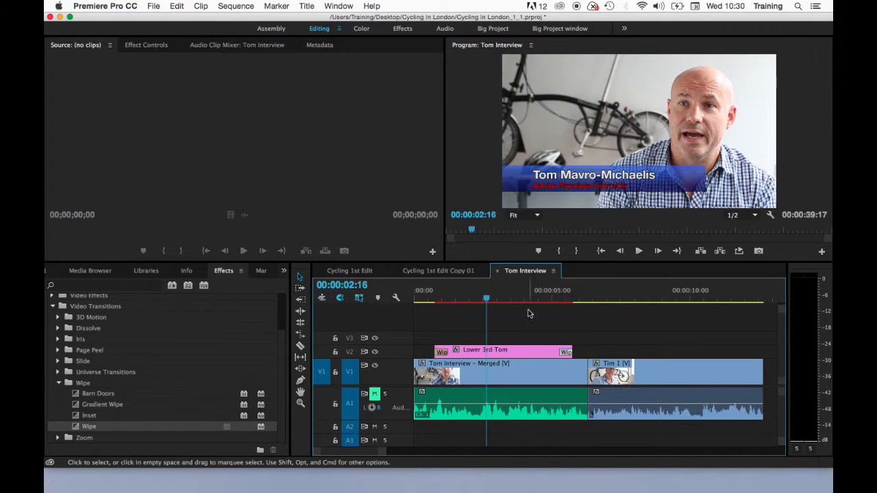
Step: Recolour the 'Adobe Premiere Instructor' line from red to yellow, then close the Titler
{"action": "double_click", "coordinate": [498, 352]}
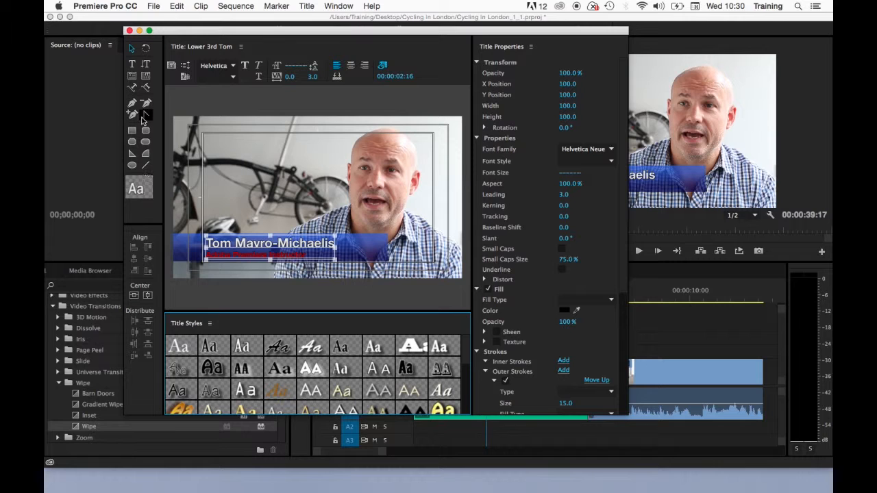
{"action": "left_click", "coordinate": [133, 64]}
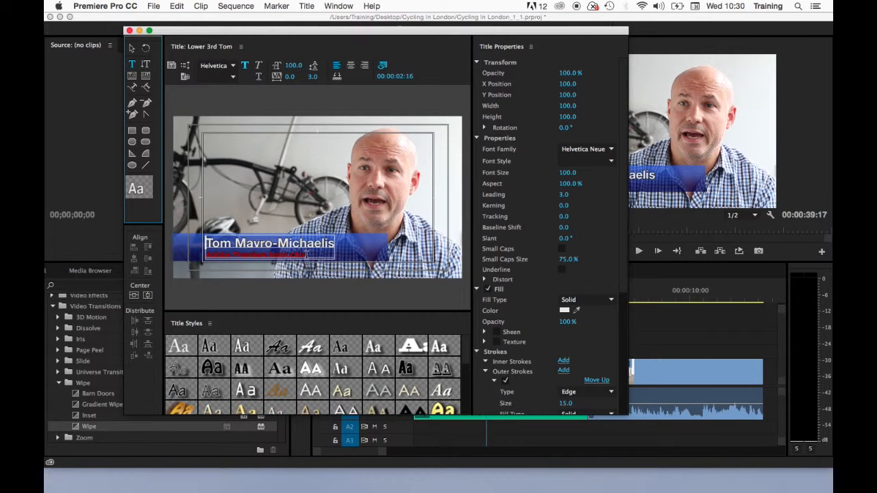
{"action": "left_click_drag", "start_coordinate": [305, 256], "coordinate": [206, 256]}
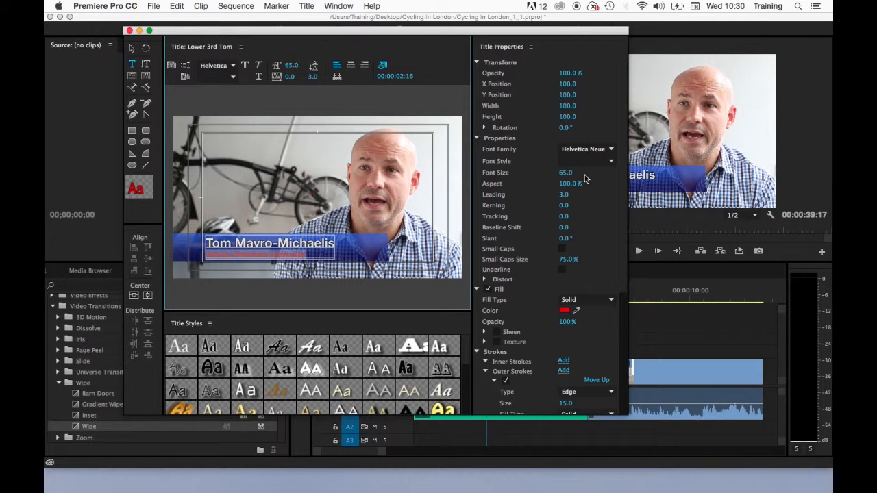
{"action": "left_click", "coordinate": [563, 310]}
{"action": "left_click_drag", "start_coordinate": [466, 174], "coordinate": [467, 141]}
{"action": "left_click", "coordinate": [548, 113]}
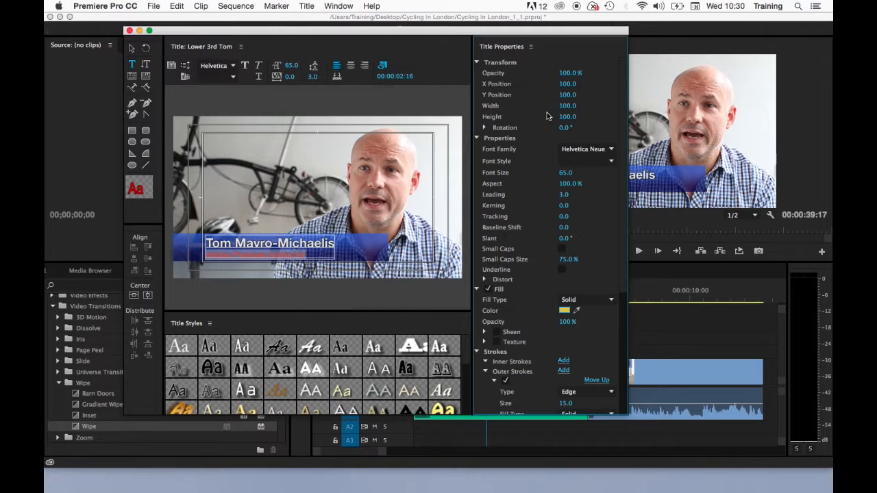
{"action": "key", "text": "Escape"}
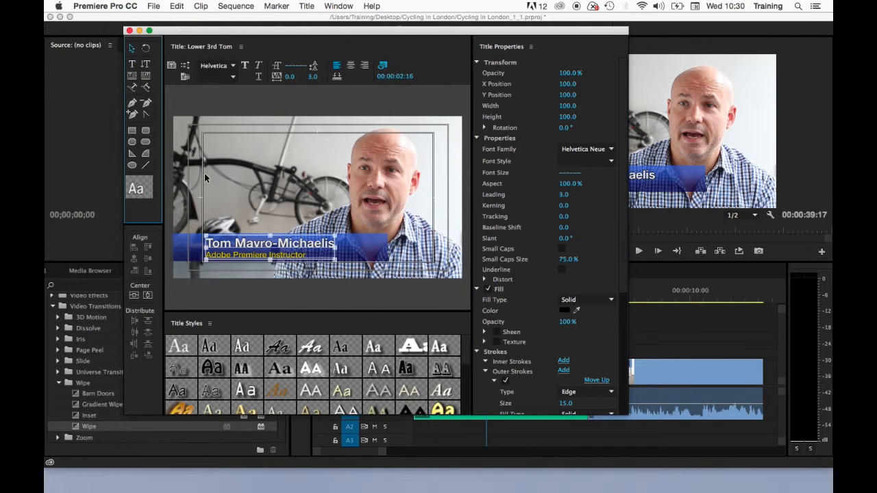
{"action": "left_click", "coordinate": [129, 30]}
{"action": "left_click_drag", "start_coordinate": [493, 298], "coordinate": [514, 302]}
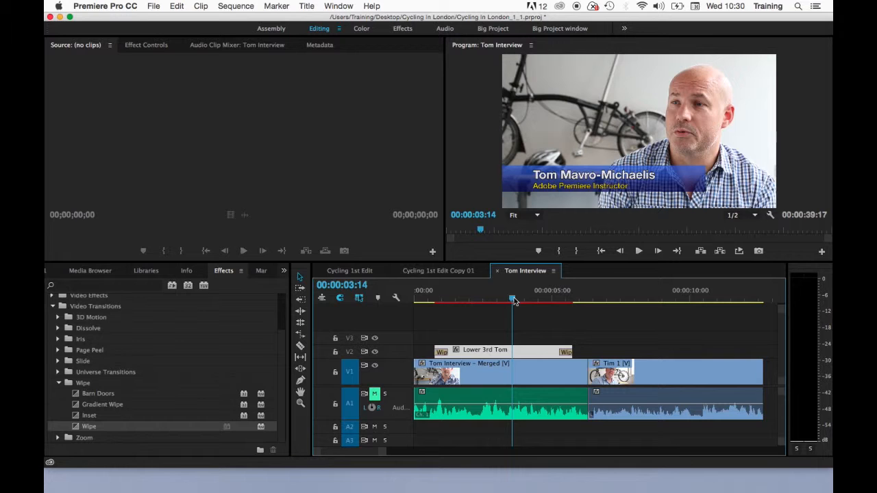
Step: Create a new title named Jo Bloggs Lower 3rd based on Lower 3rd Tom
{"action": "key", "text": "shift+1"}
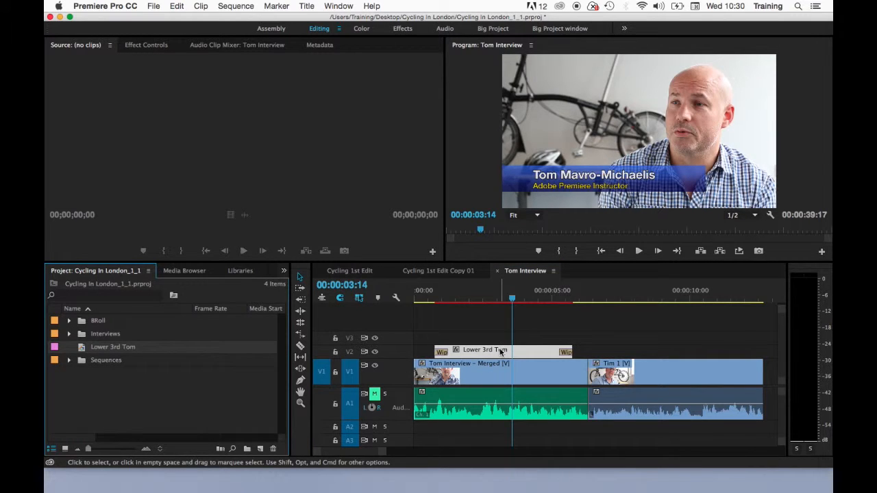
{"action": "double_click", "coordinate": [501, 350]}
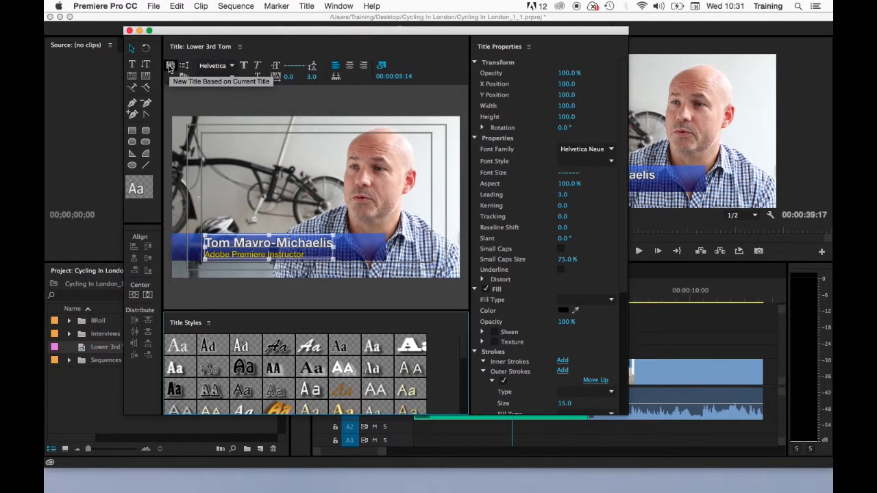
{"action": "left_click", "coordinate": [159, 42]}
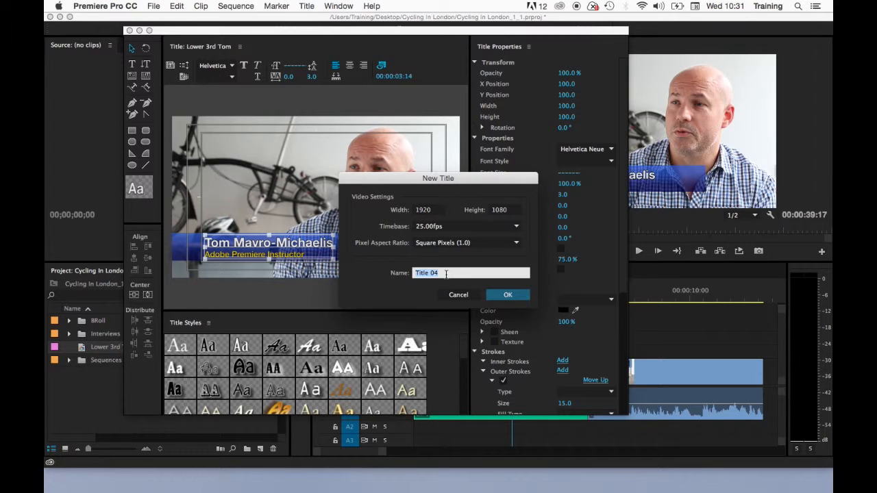
{"action": "type", "text": "Jo Bloggs Lower 3rd"}
{"action": "left_click", "coordinate": [512, 295]}
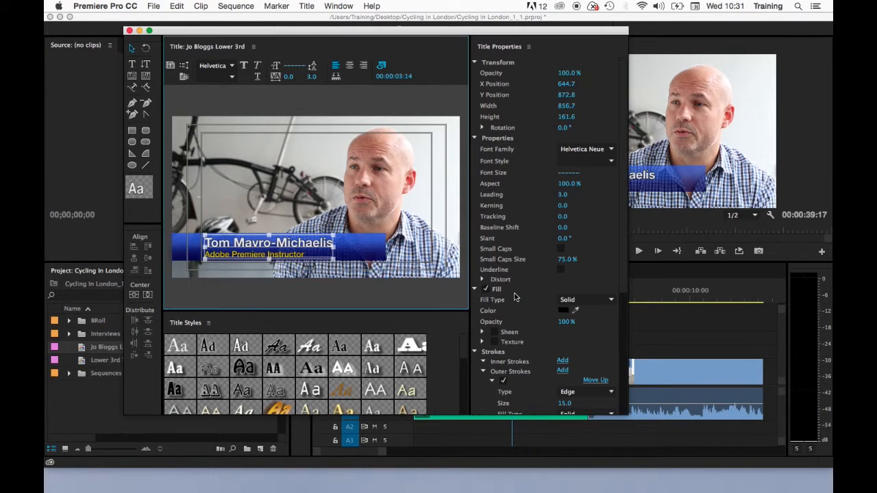
Step: Replace the name line with 'Joe Bloggs' and close the Titler
{"action": "double_click", "coordinate": [281, 245]}
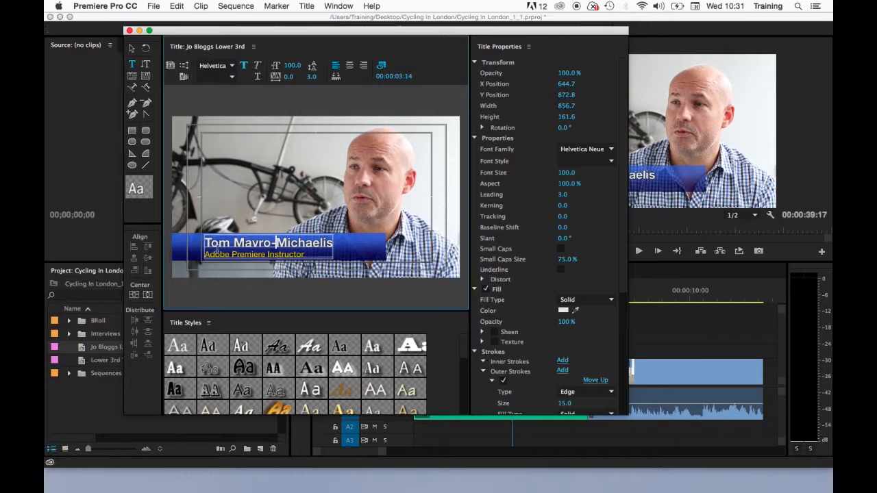
{"action": "left_click_drag", "start_coordinate": [203, 243], "coordinate": [349, 252]}
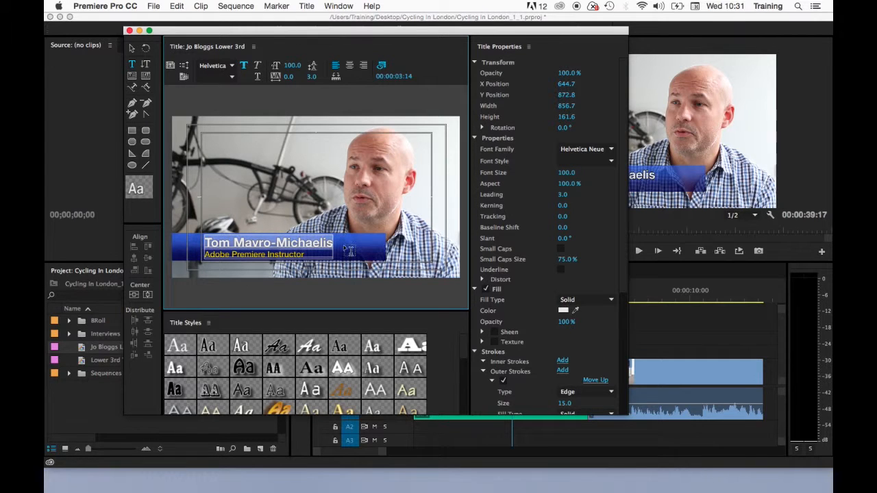
{"action": "type", "text": "Joe Bloggs"}
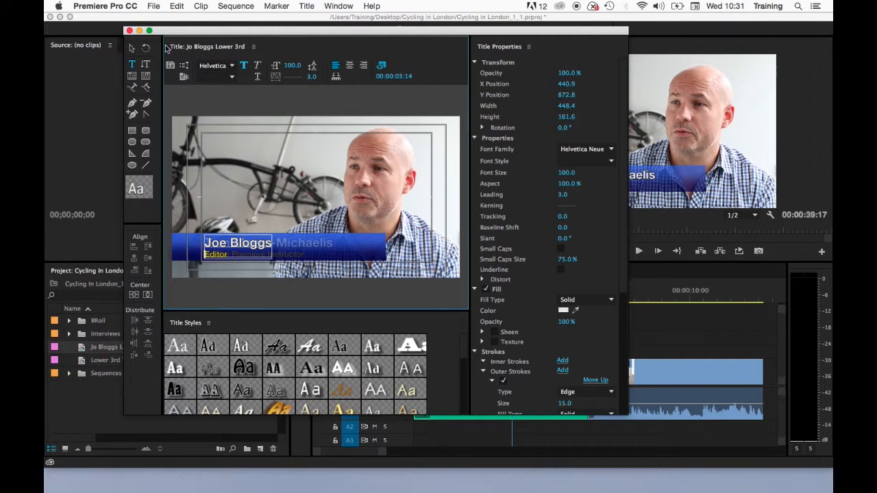
{"action": "left_click", "coordinate": [129, 31]}
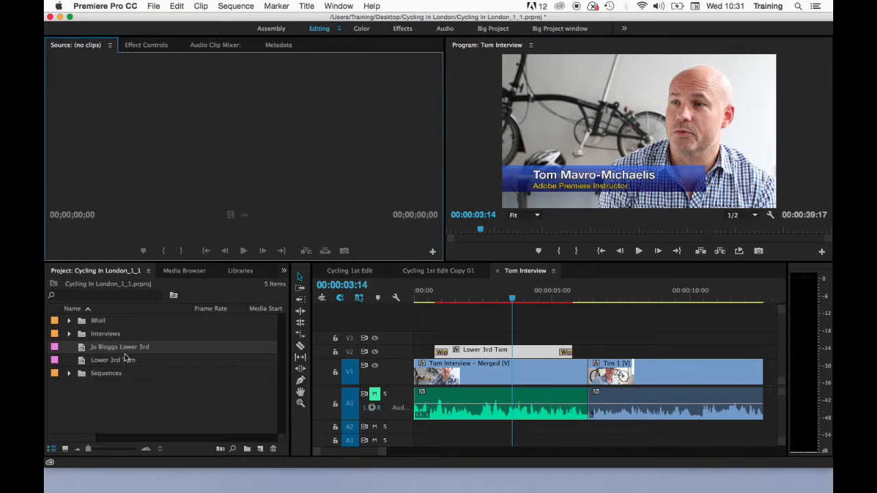
Step: Place Jo Bloggs Lower 3rd on V2 after Tom's title, then delete it again
{"action": "left_click_drag", "start_coordinate": [88, 352], "coordinate": [609, 361]}
{"action": "left_click_drag", "start_coordinate": [636, 299], "coordinate": [654, 293]}
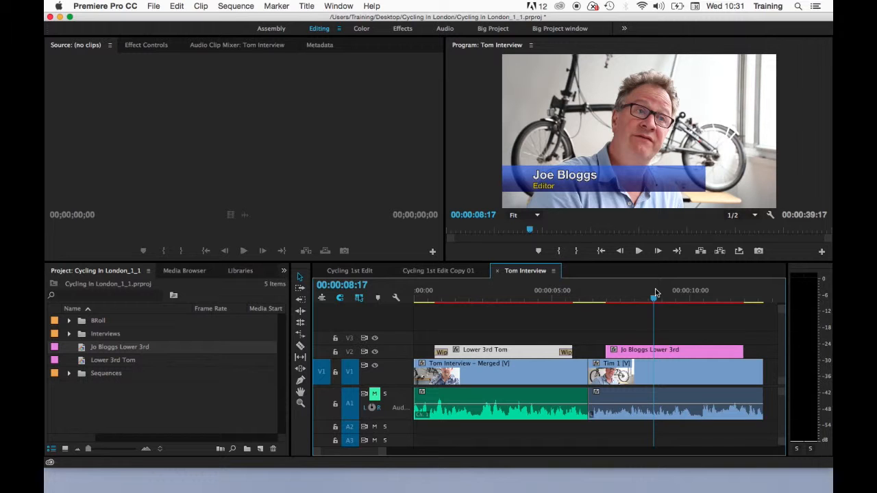
{"action": "left_click", "coordinate": [645, 352]}
{"action": "key", "text": "Delete"}
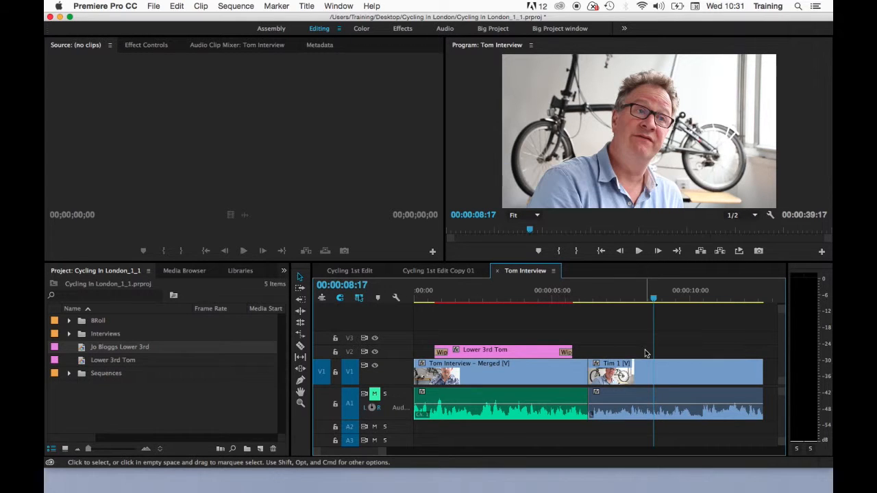
Step: Duplicate Lower 3rd Tom and change the copy's name text to 'John Smith'
{"action": "left_click", "coordinate": [71, 439]}
{"action": "left_click", "coordinate": [81, 362]}
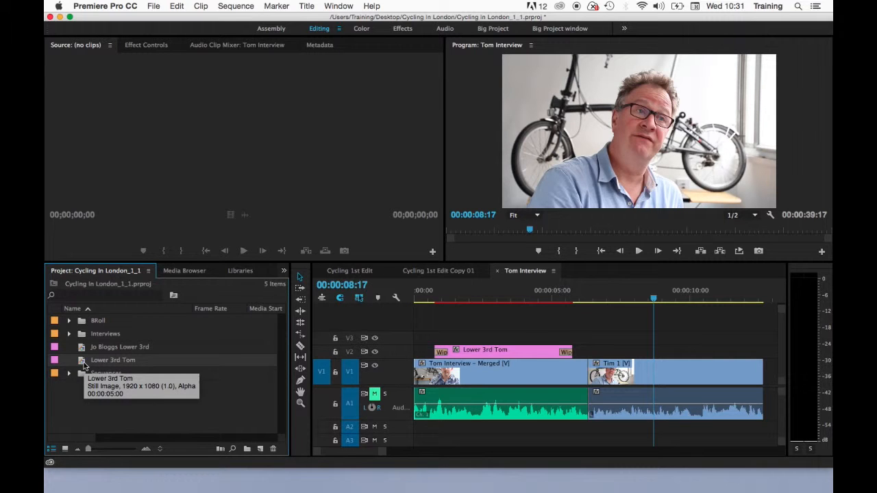
{"action": "right_click", "coordinate": [83, 366]}
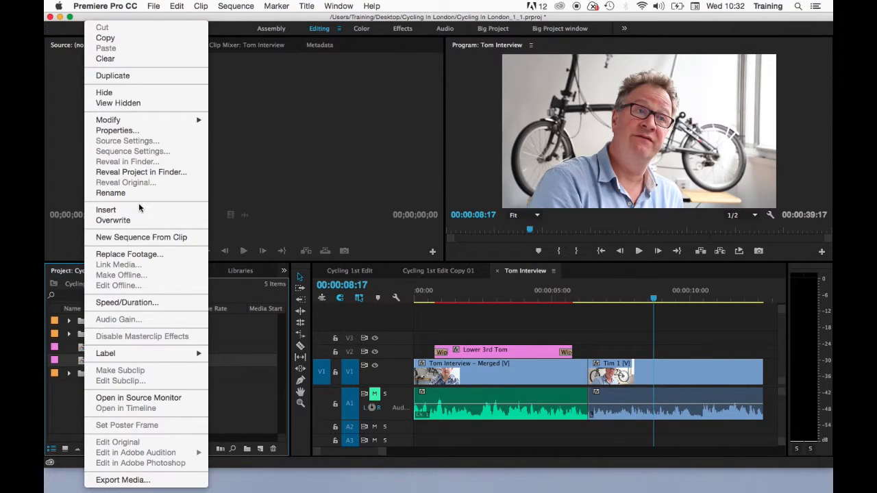
{"action": "left_click", "coordinate": [113, 75]}
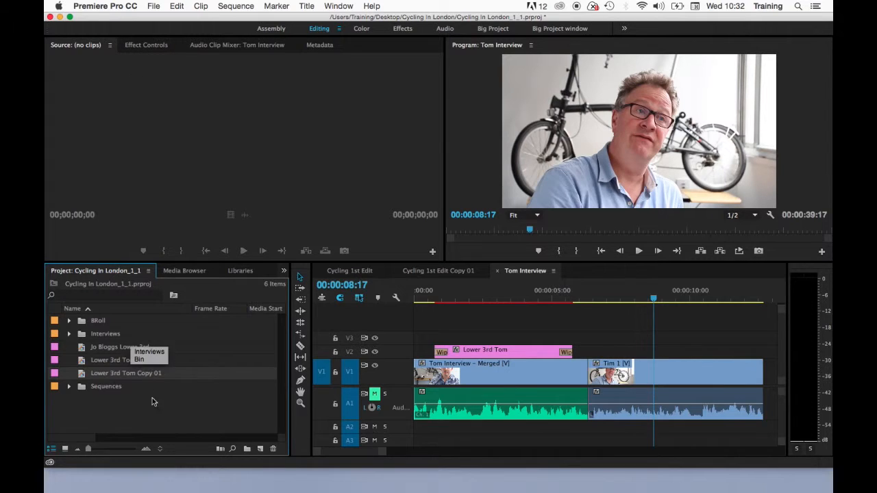
{"action": "double_click", "coordinate": [82, 376]}
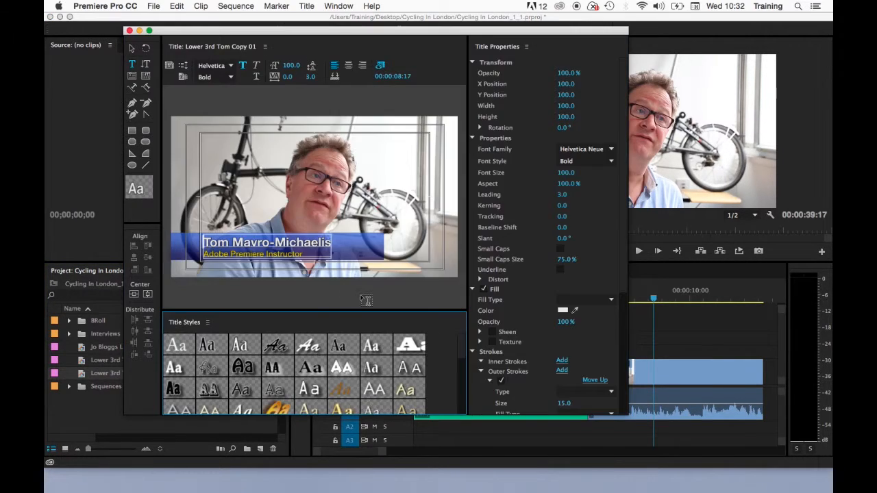
{"action": "left_click_drag", "start_coordinate": [204, 244], "coordinate": [334, 244]}
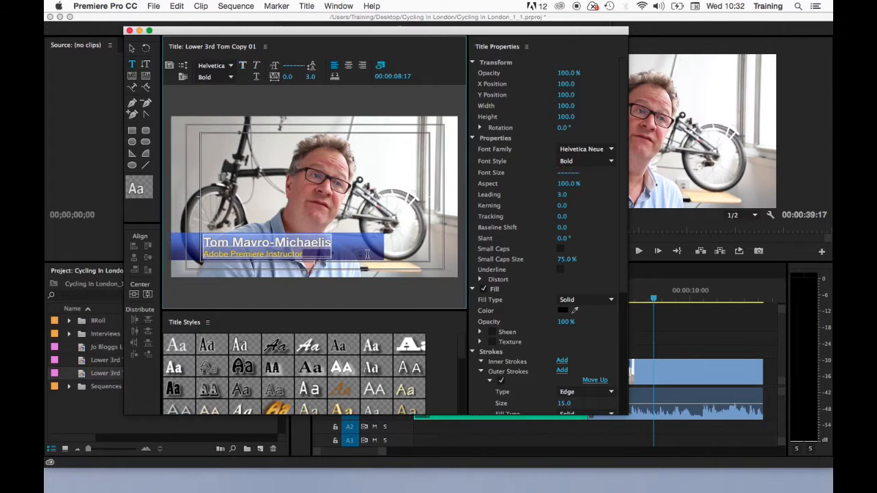
{"action": "type", "text": "John S"}
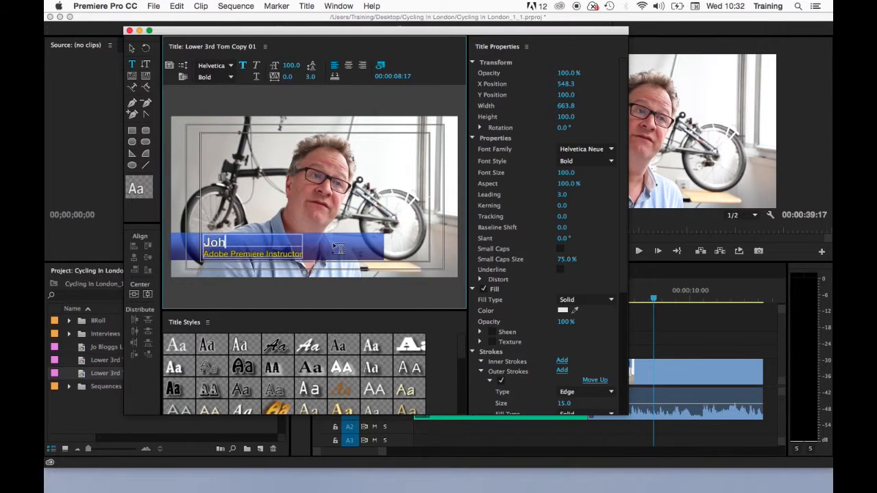
{"action": "type", "text": "mith"}
{"action": "left_click", "coordinate": [128, 31]}
Step: Put the copy on V2 after Tom's title and rename the item John Smith
{"action": "left_click_drag", "start_coordinate": [83, 375], "coordinate": [614, 363]}
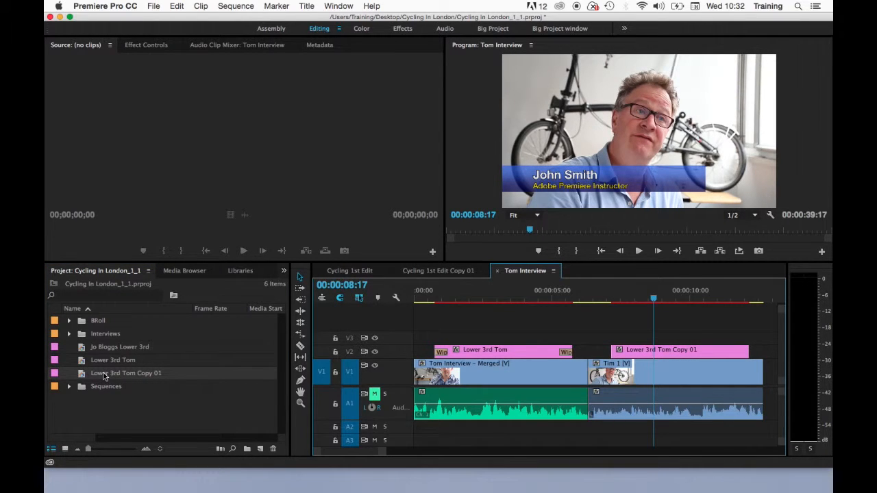
{"action": "mouse_move", "coordinate": [104, 375]}
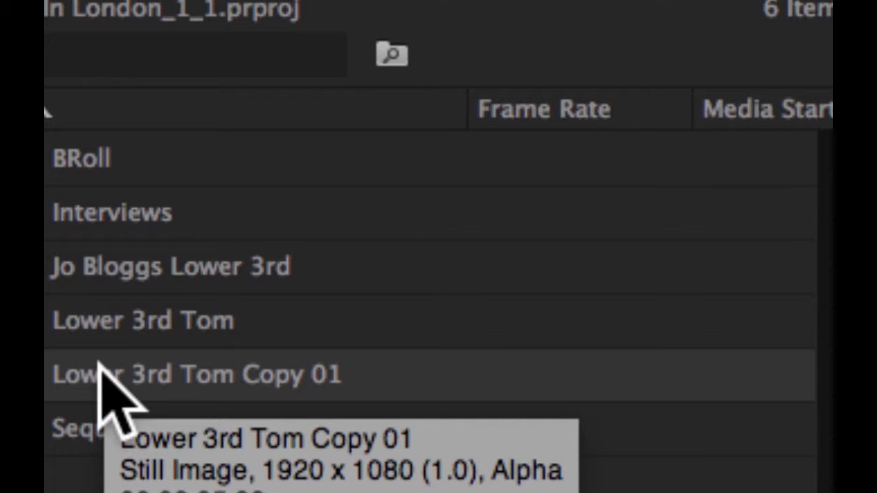
{"action": "left_click", "coordinate": [101, 373]}
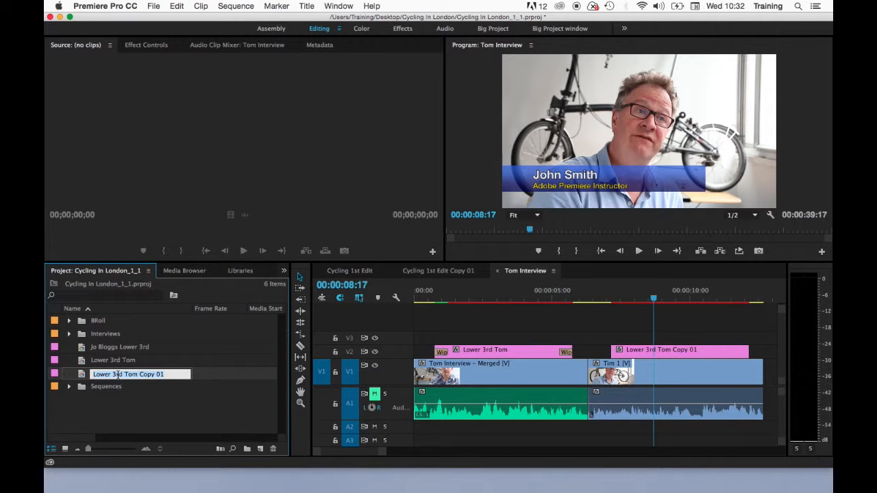
{"action": "type", "text": "John Smith"}
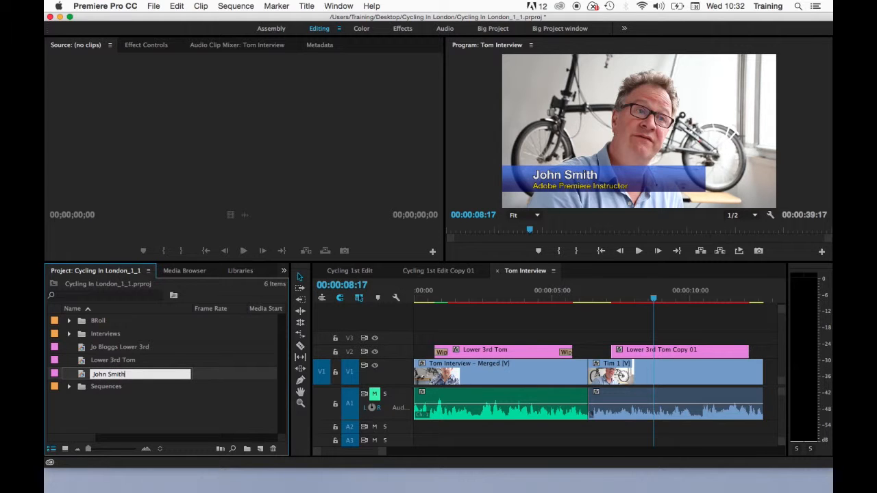
{"action": "key", "text": "Return"}
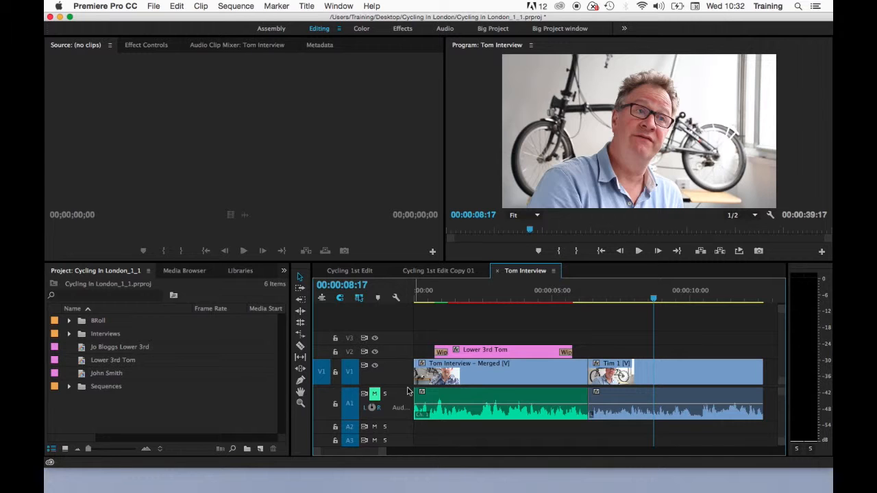
{"action": "left_click", "coordinate": [478, 351]}
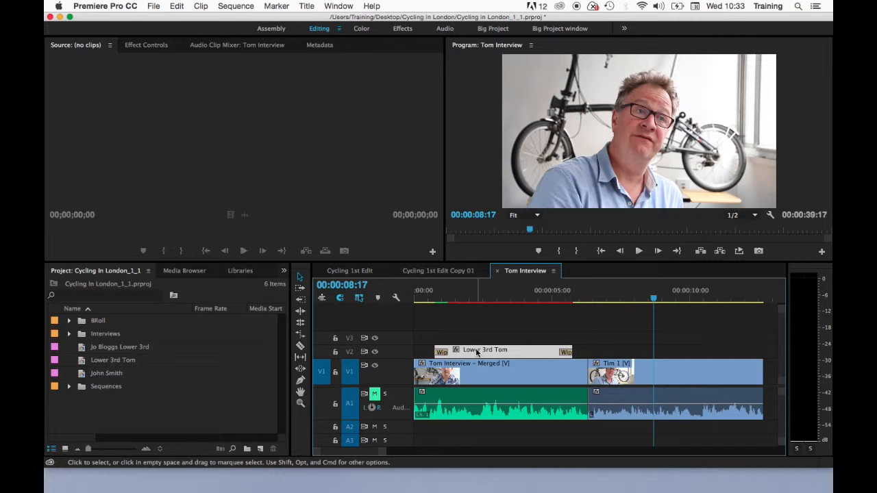
{"action": "left_click_drag", "start_coordinate": [477, 352], "coordinate": [656, 354]}
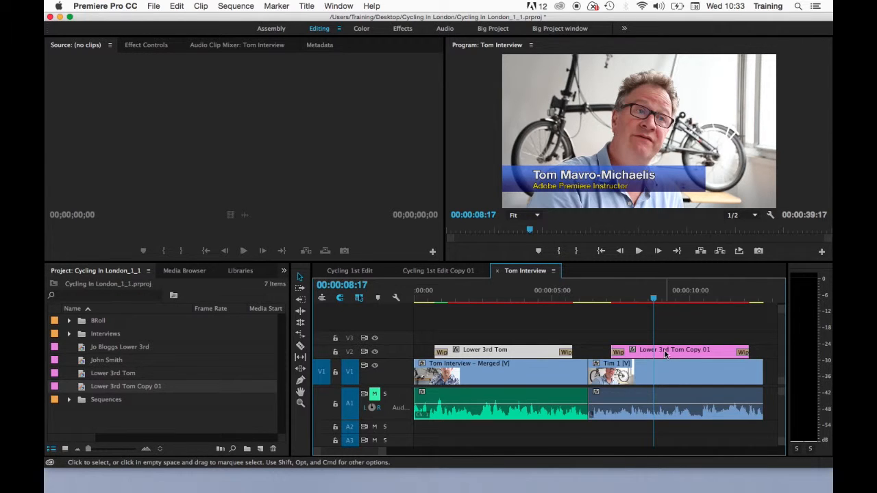
{"action": "mouse_move", "coordinate": [112, 391]}
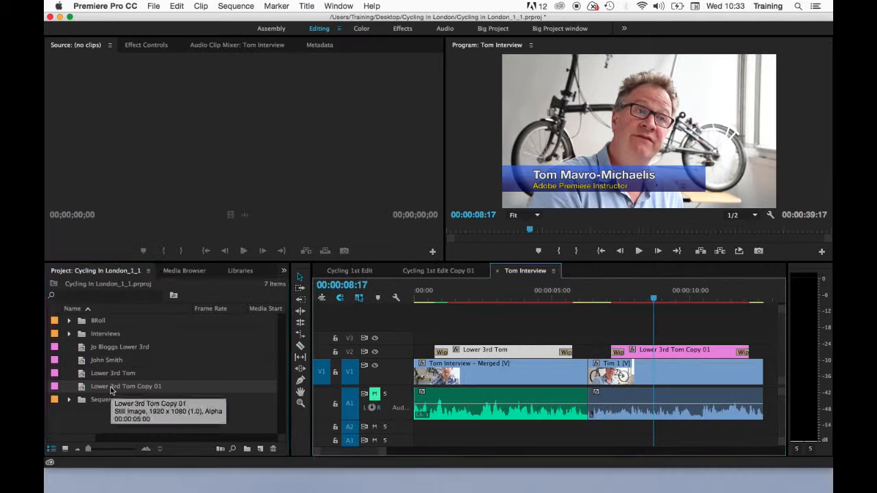
{"action": "left_click", "coordinate": [111, 389]}
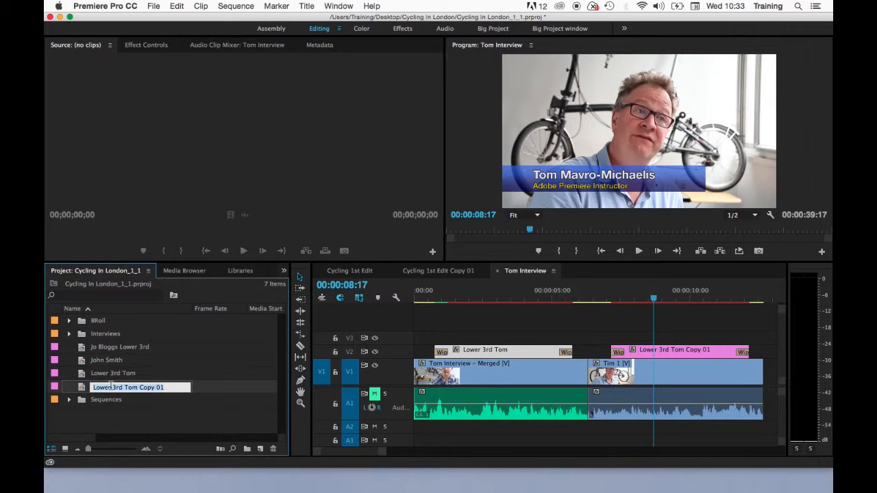
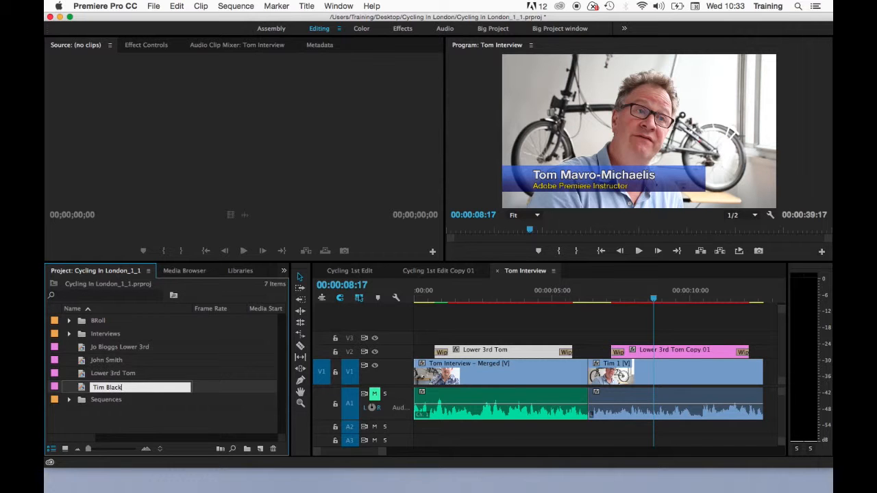
{"action": "left_click", "coordinate": [659, 352]}
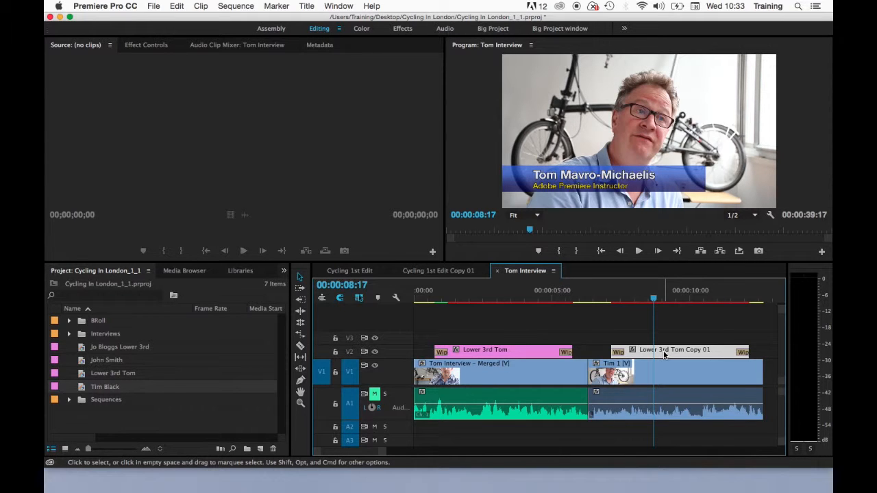
{"action": "double_click", "coordinate": [663, 353]}
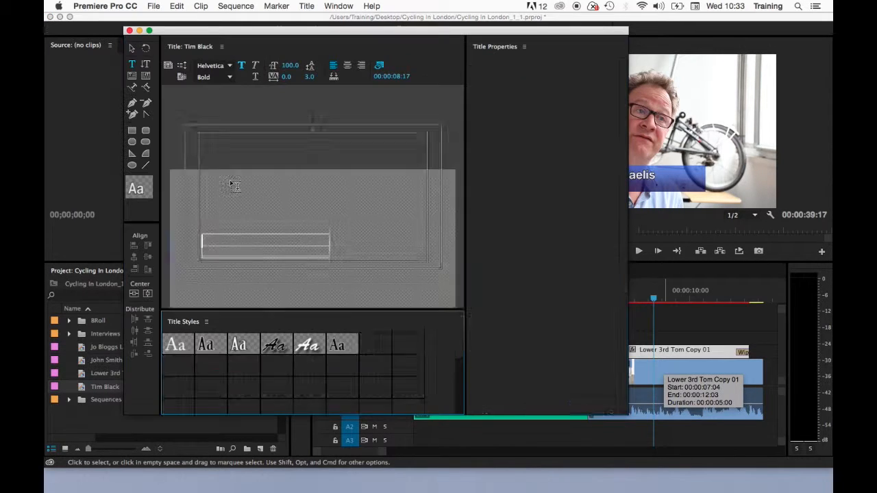
{"action": "left_click_drag", "start_coordinate": [203, 241], "coordinate": [329, 243]}
{"action": "type", "text": "T"}
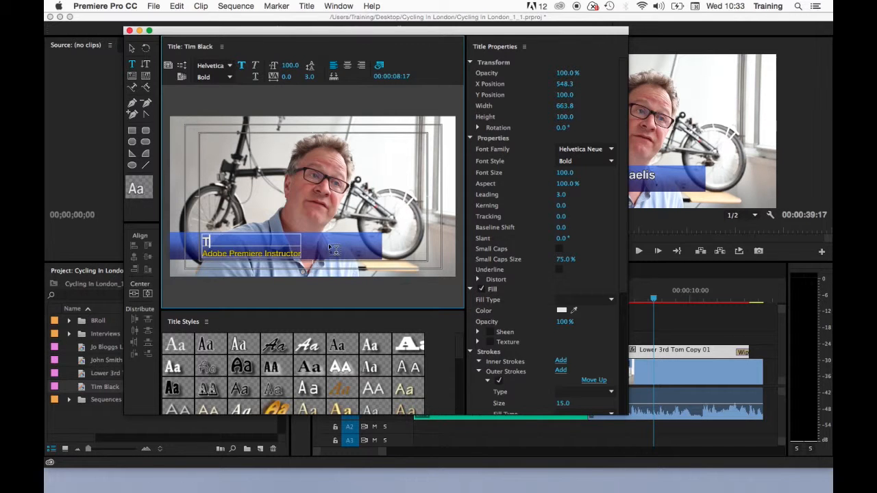
{"action": "type", "text": "o"}
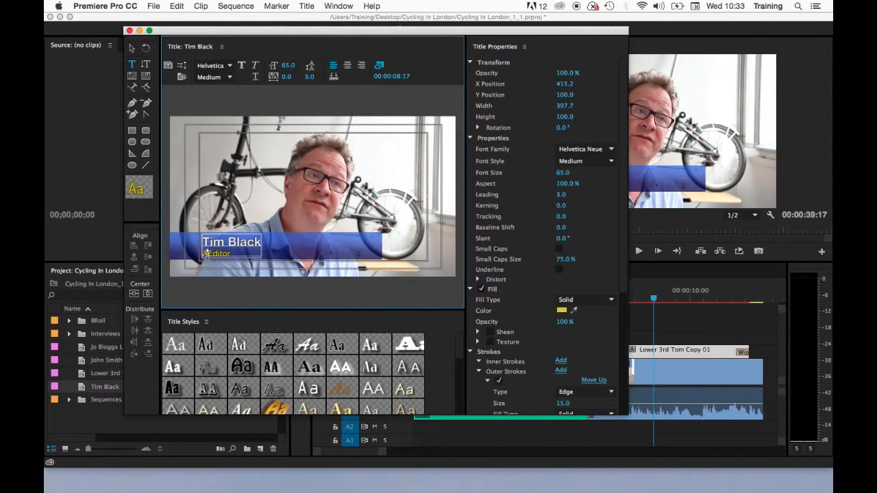
{"action": "left_click", "coordinate": [206, 254]}
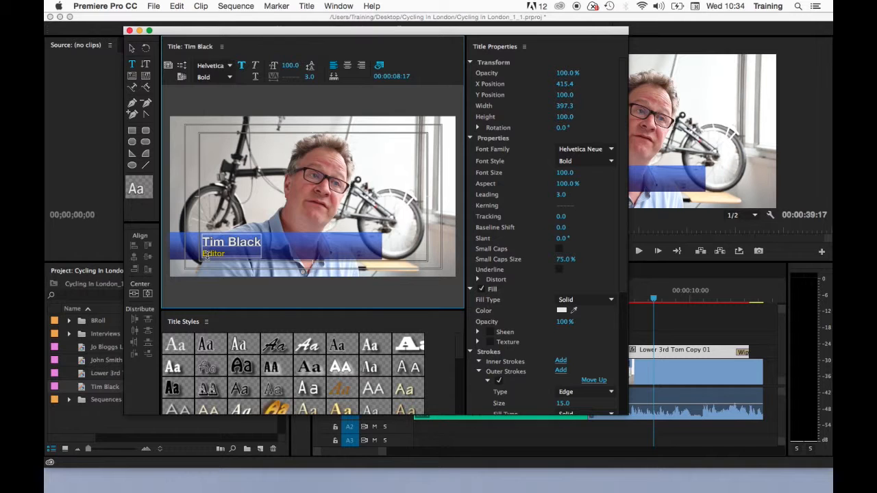
{"action": "left_click", "coordinate": [129, 31]}
{"action": "left_click", "coordinate": [607, 294]}
{"action": "key", "text": "space"}
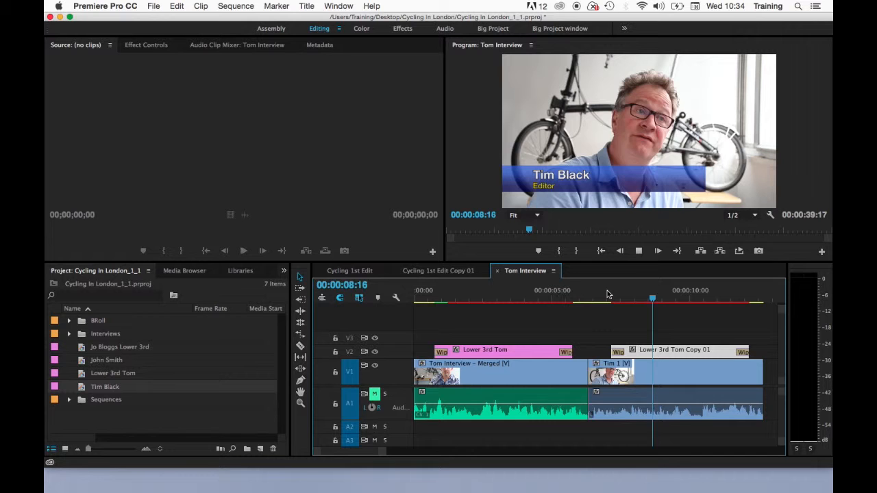